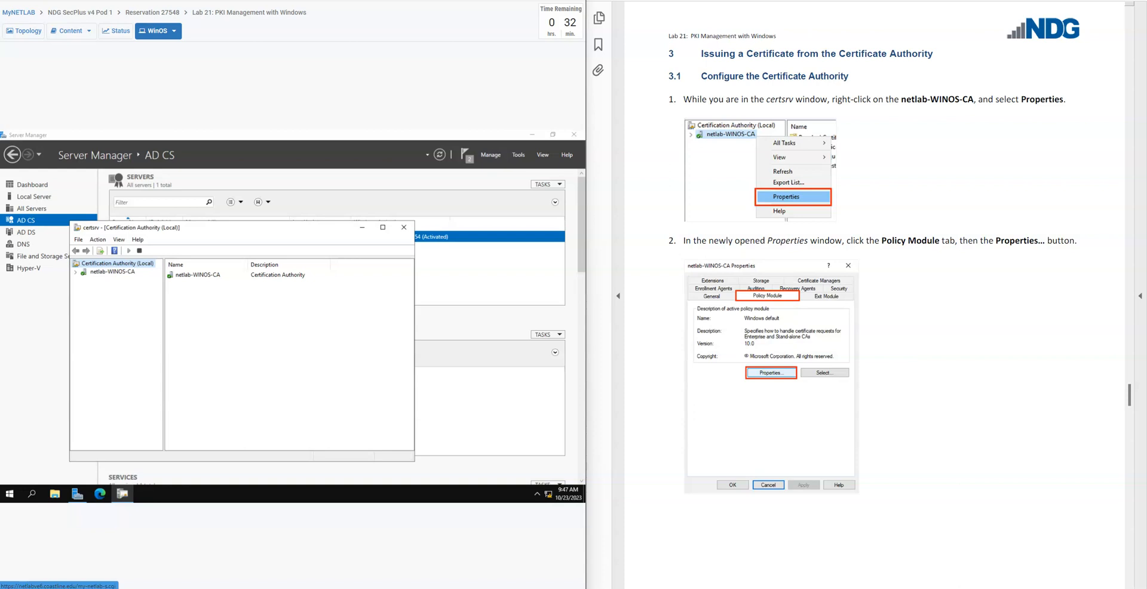
Open the properties of the netlab-WINOS-CA certification authority's active policy module
click(95, 272)
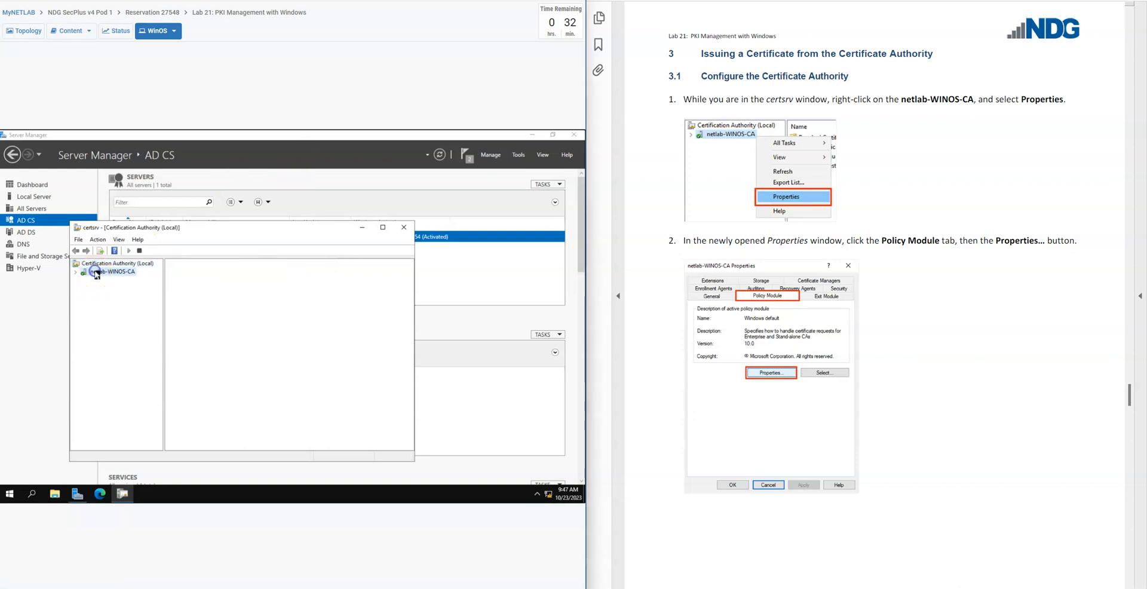
right_click(95, 272)
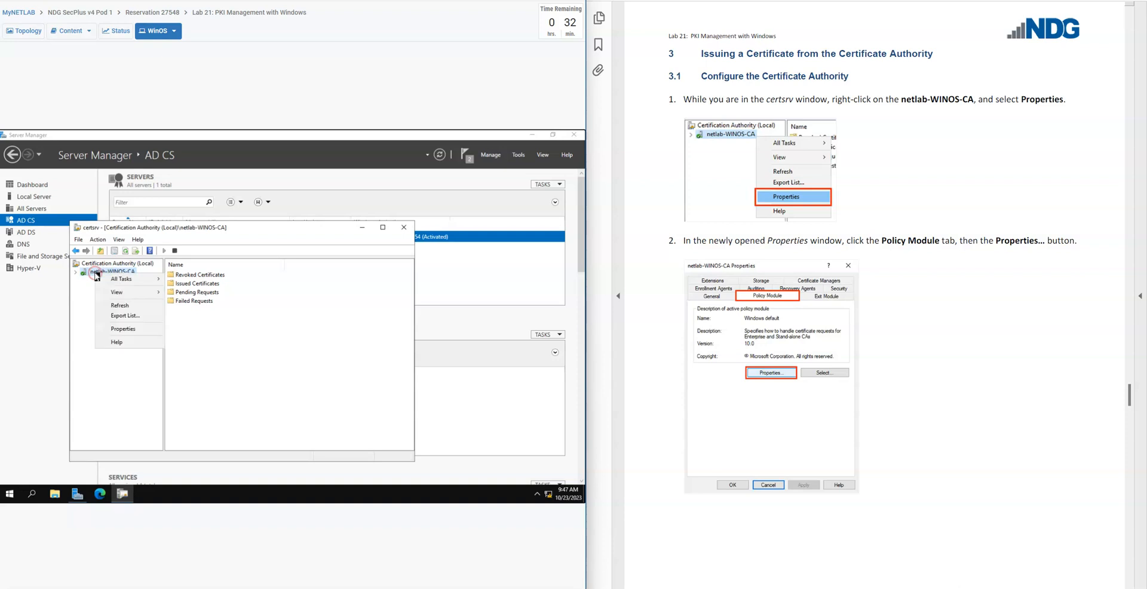
click(133, 329)
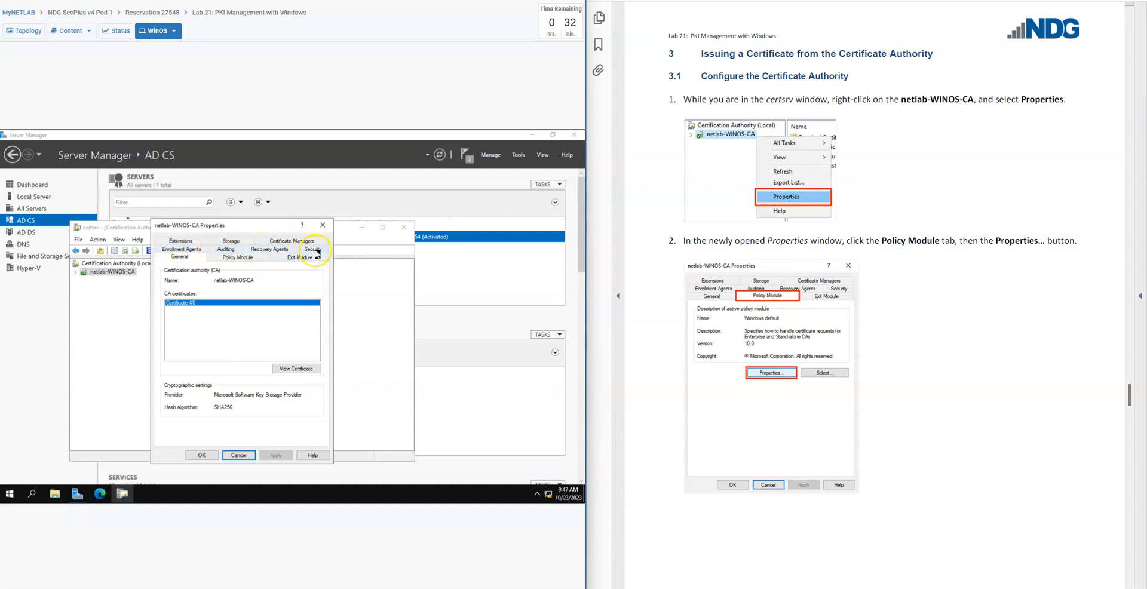
click(235, 260)
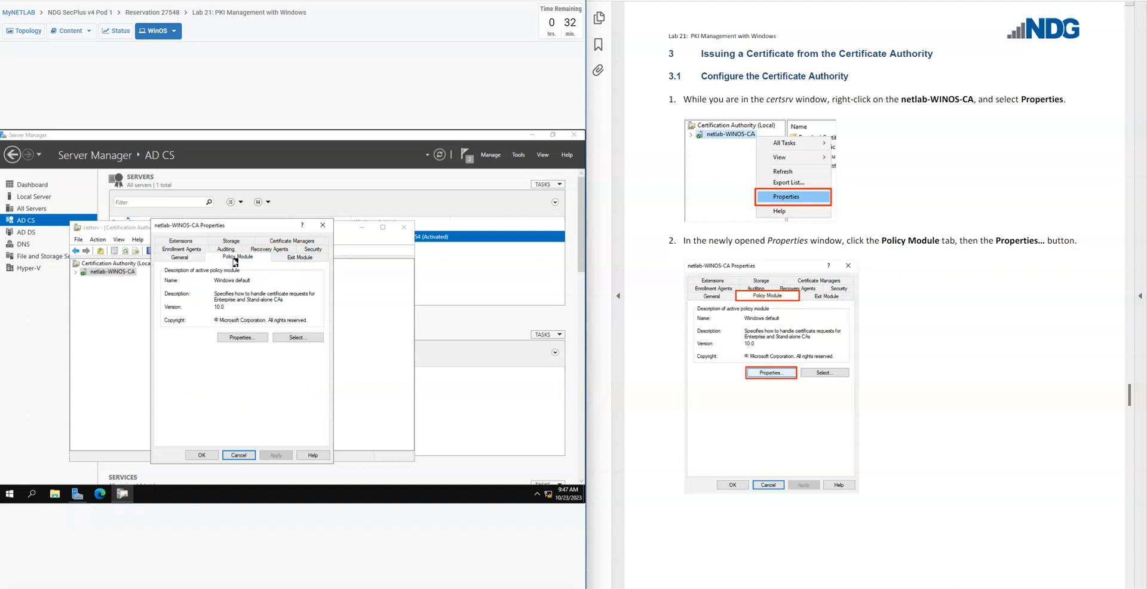
click(239, 337)
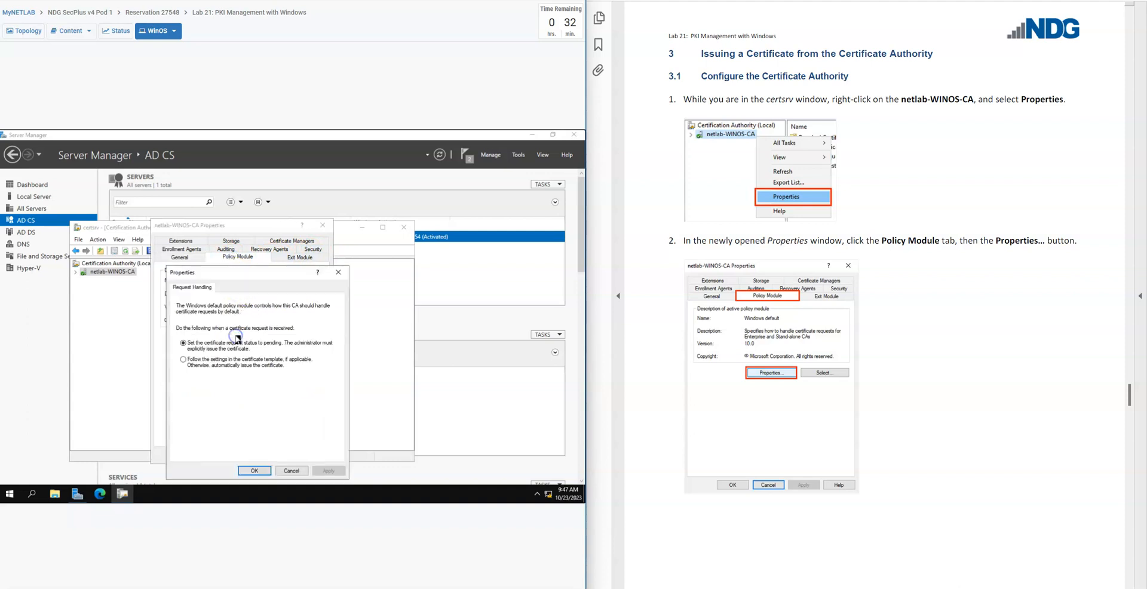
Set the CA's request handling to follow the certificate template settings or otherwise automatically issue the certificate, and accept all dialogs
scroll(663, 424, down, 8)
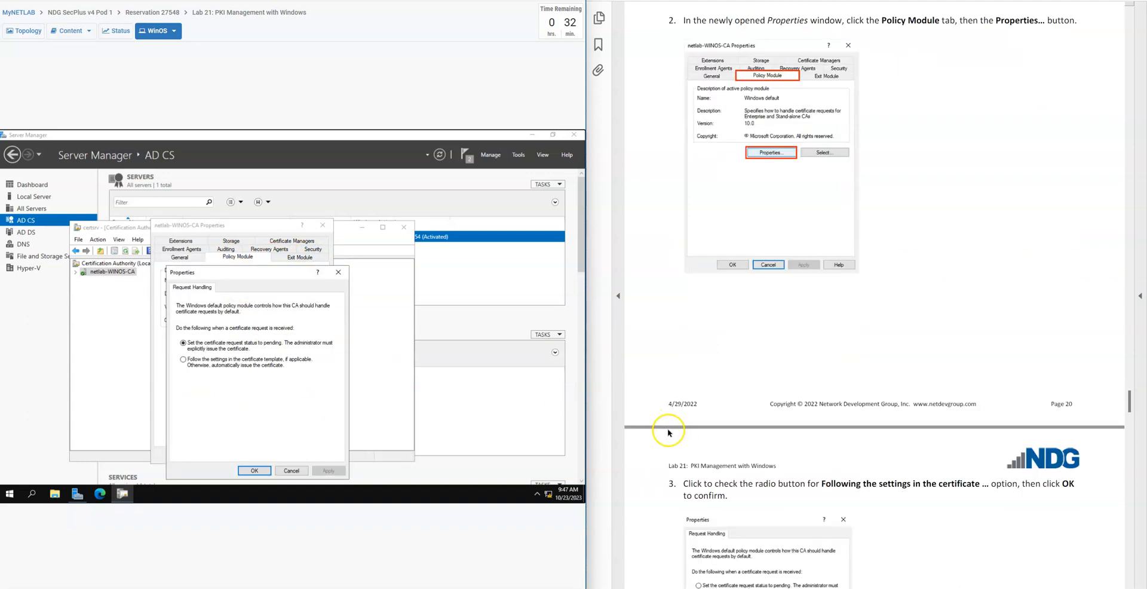
scroll(643, 431, down, 3)
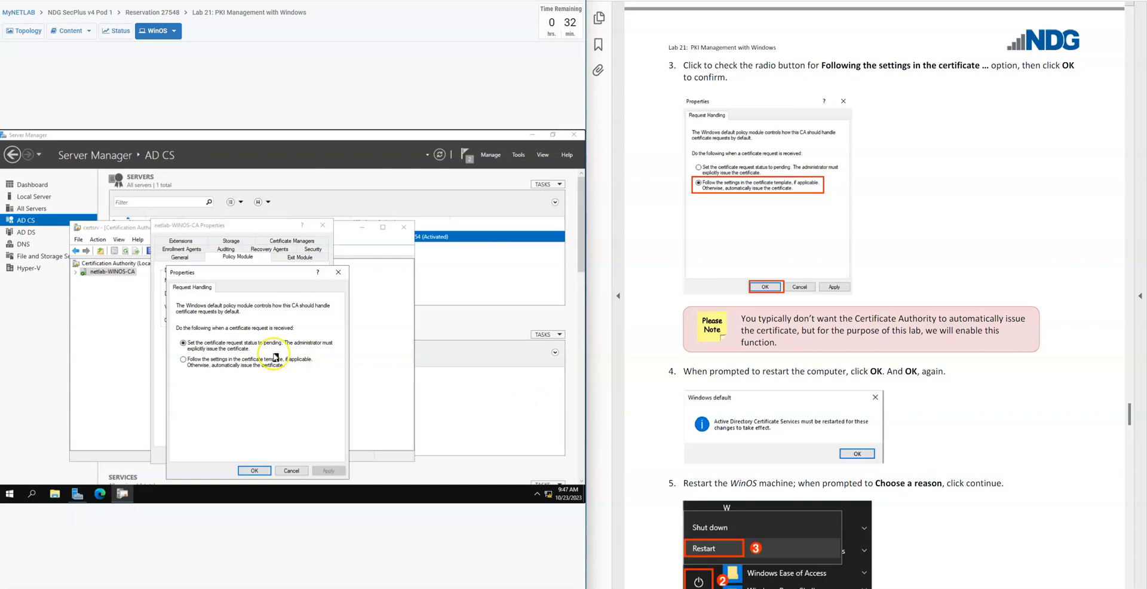
click(192, 361)
click(267, 473)
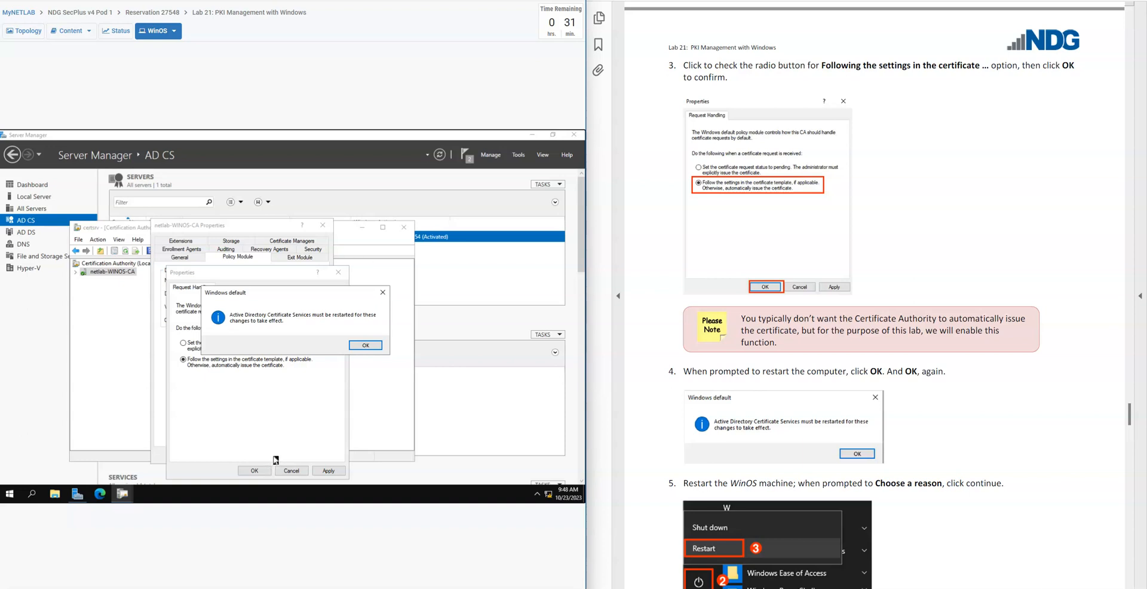
click(366, 348)
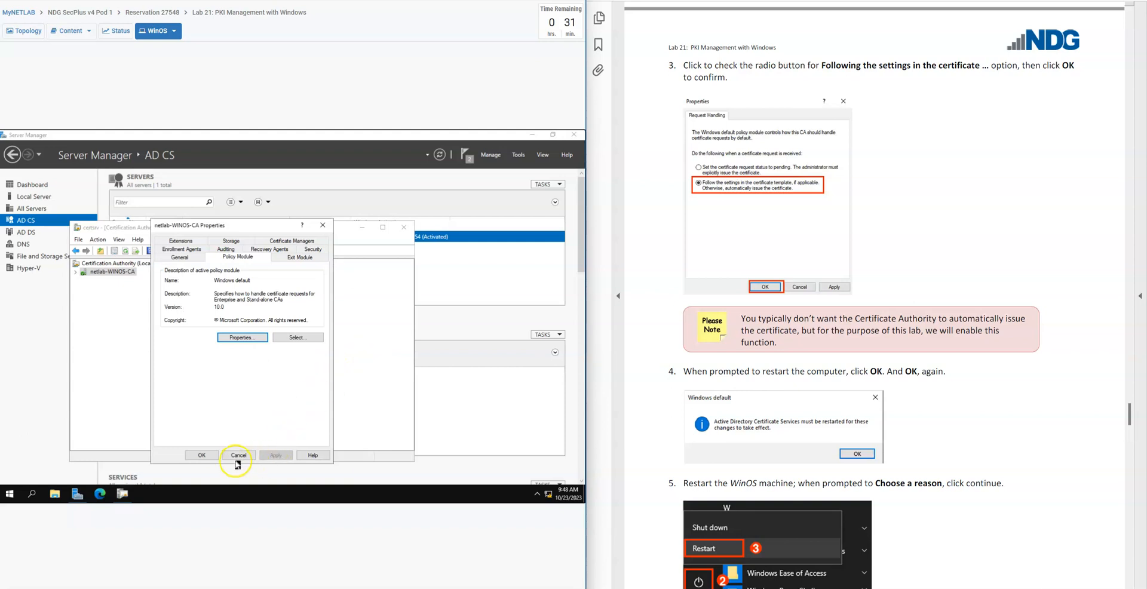
click(202, 456)
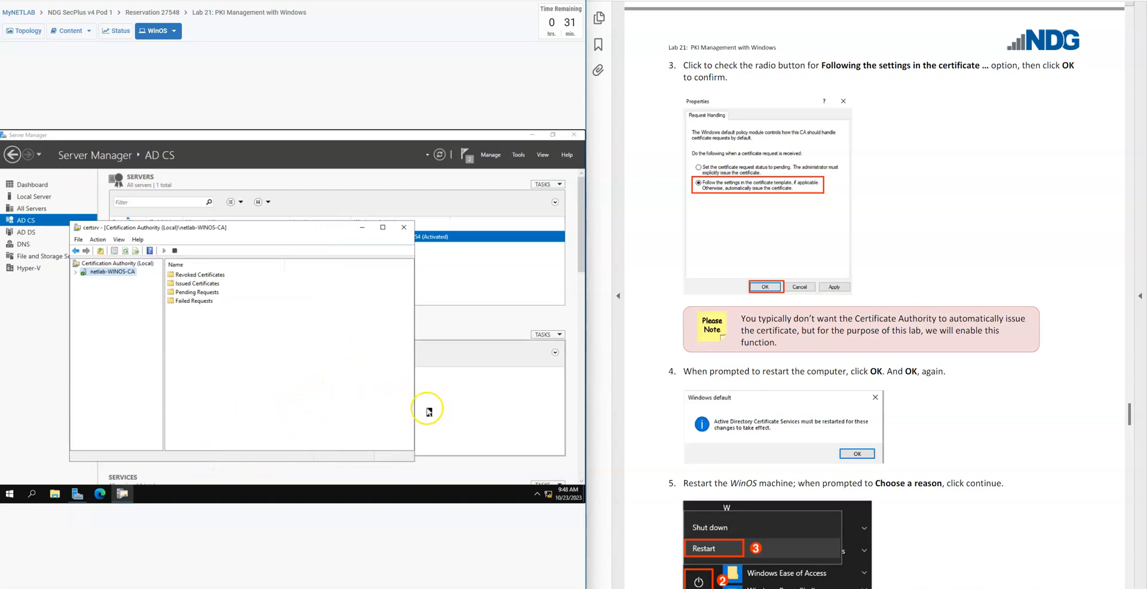
Close the certsrv console and restart the WinOS server with the reason Other (Planned)
scroll(636, 455, down, 3)
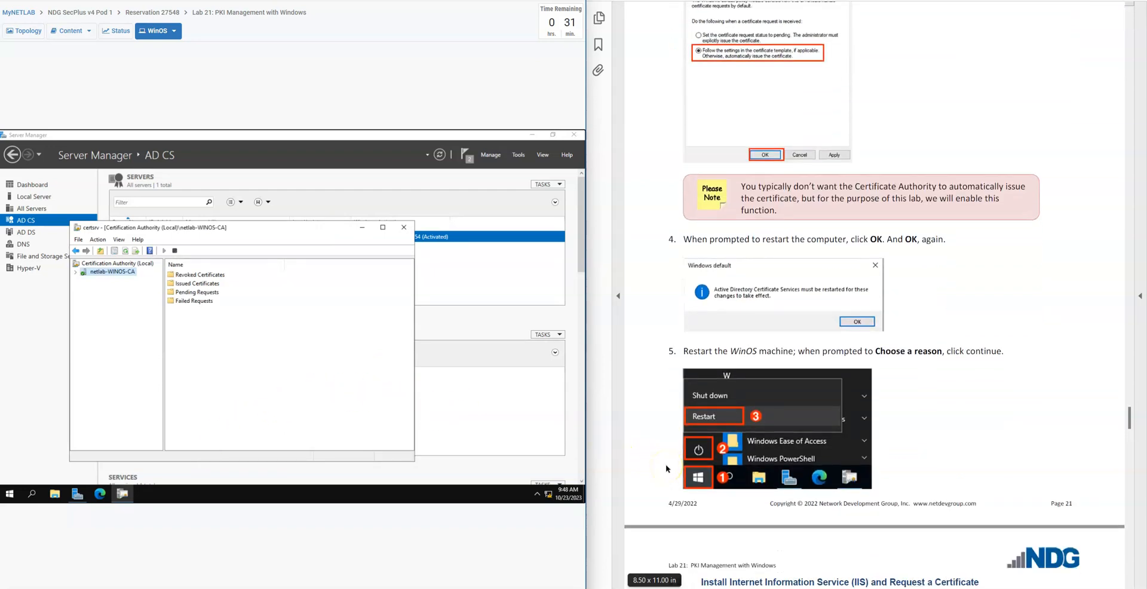
scroll(657, 466, down, 1)
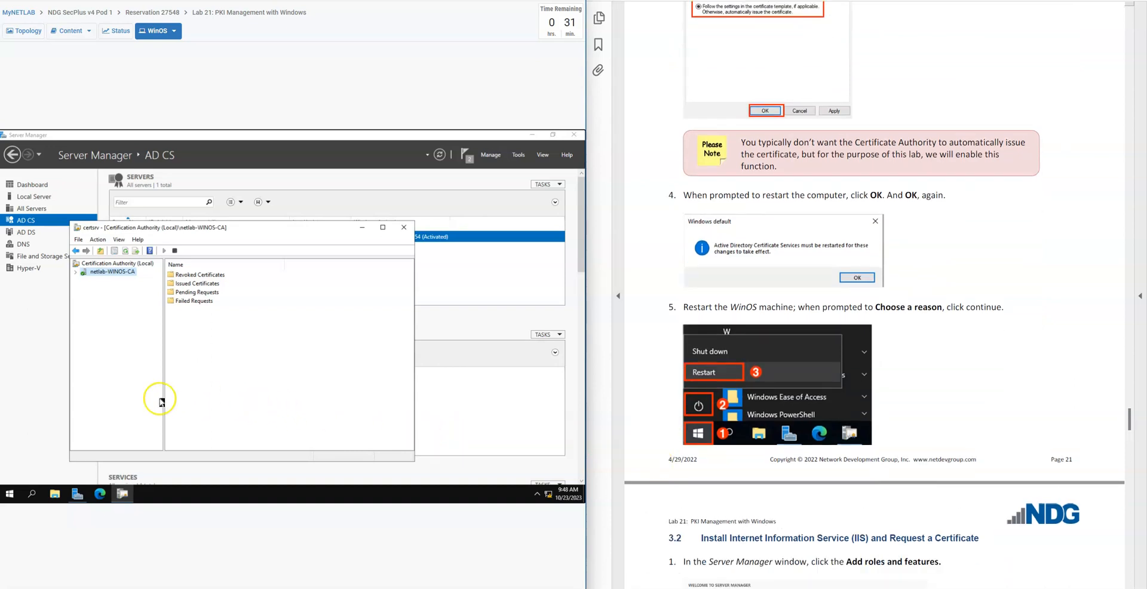
click(404, 227)
click(9, 494)
click(10, 473)
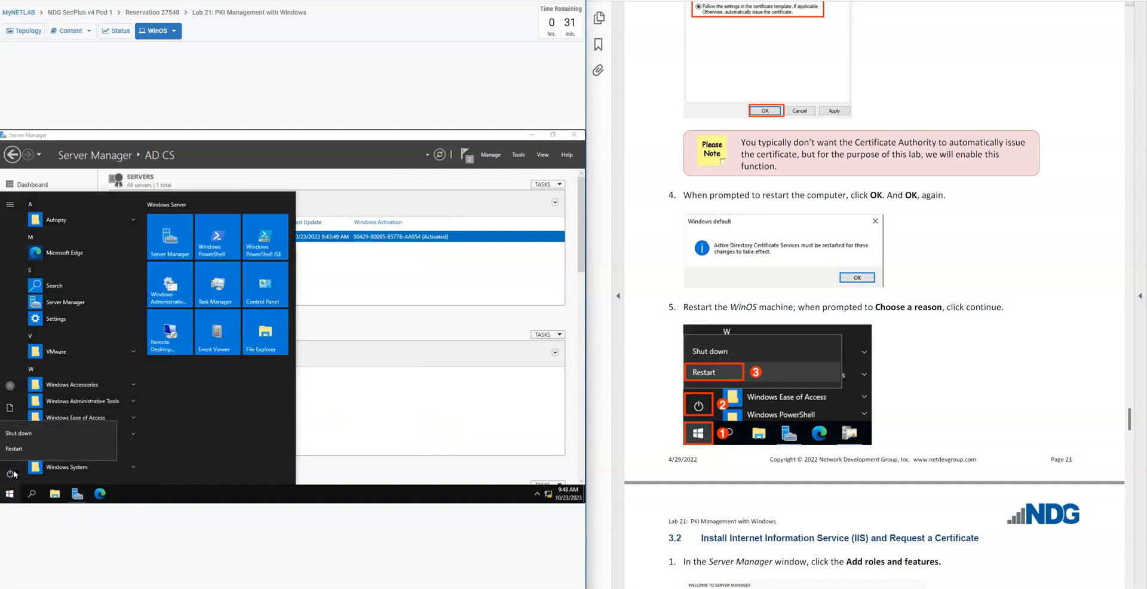
click(29, 449)
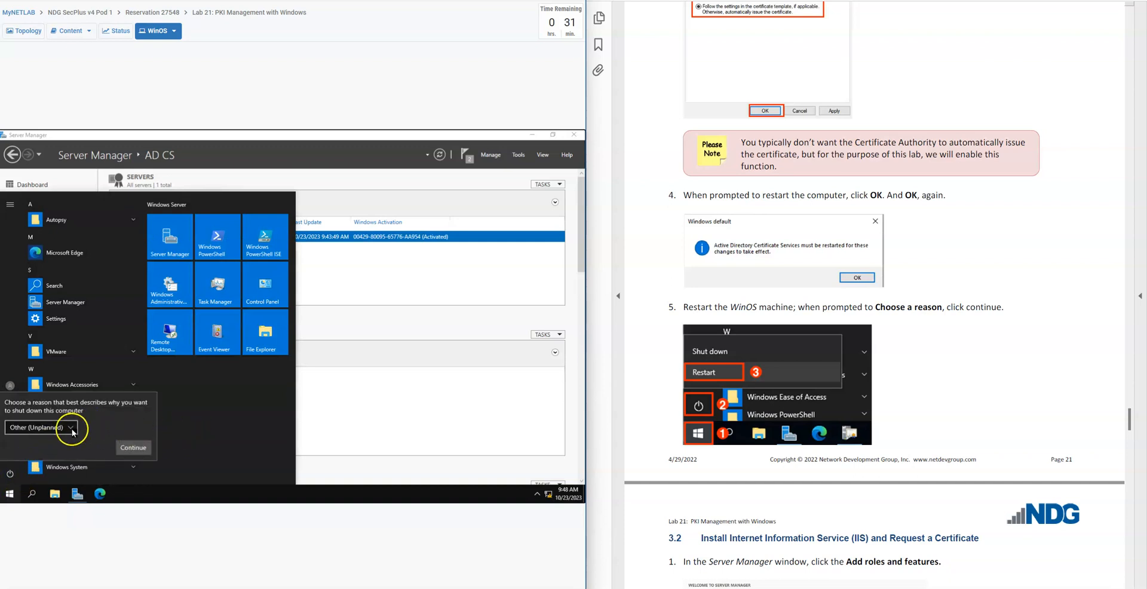
click(71, 428)
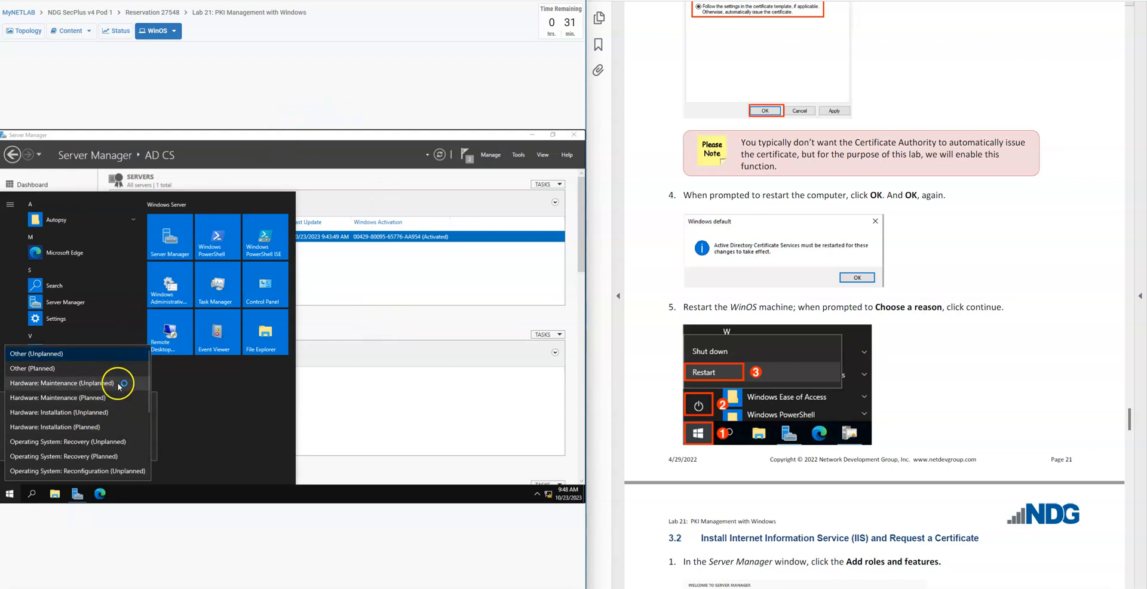
scroll(126, 418, down, 3)
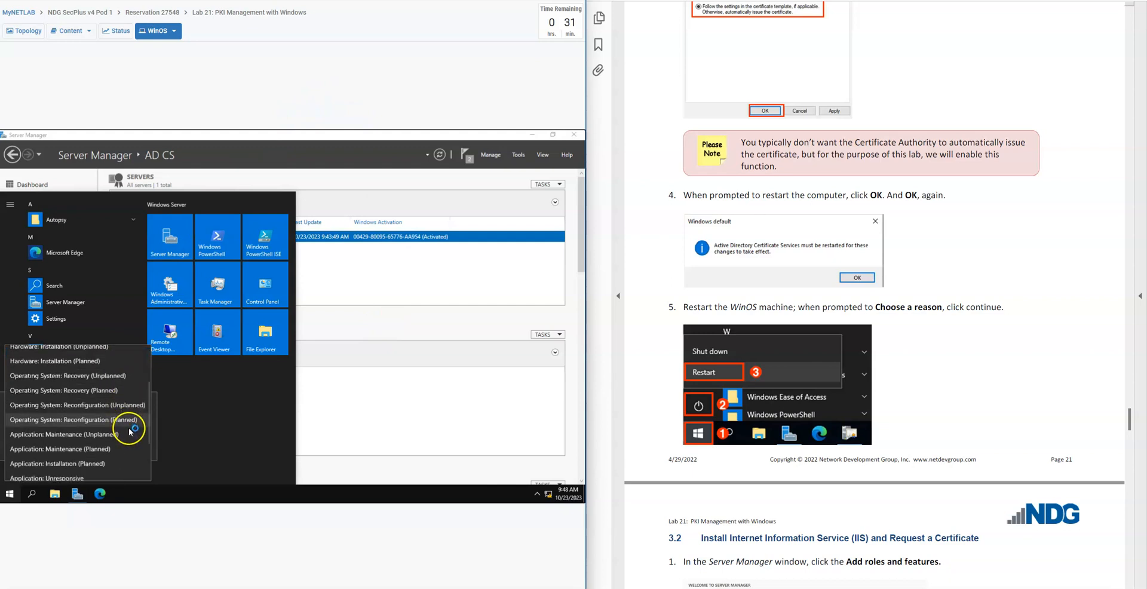
scroll(129, 447, up, 4)
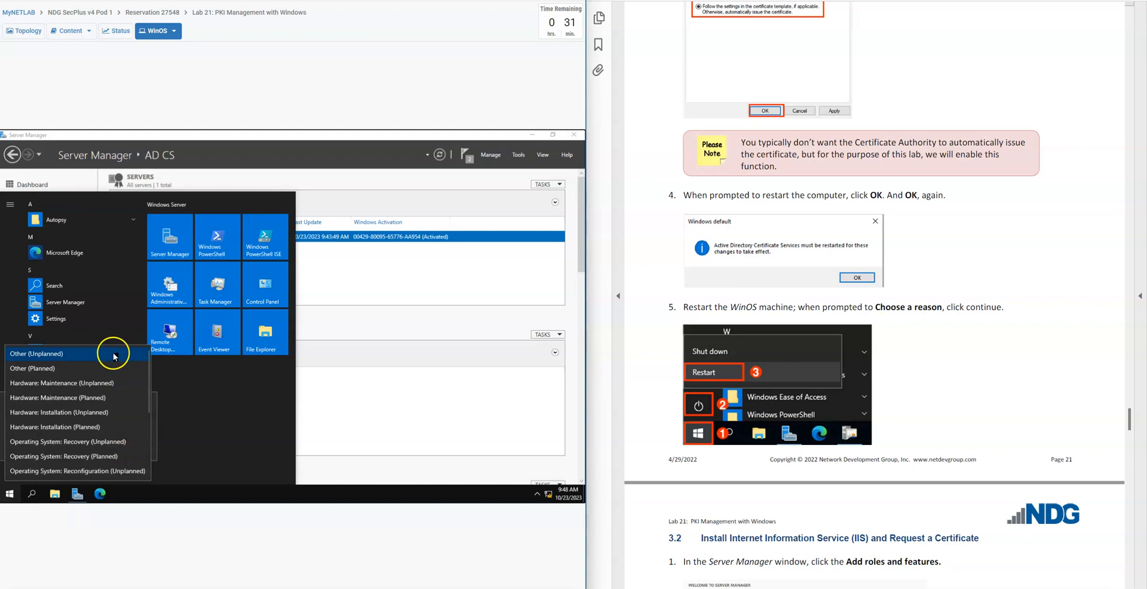
click(99, 369)
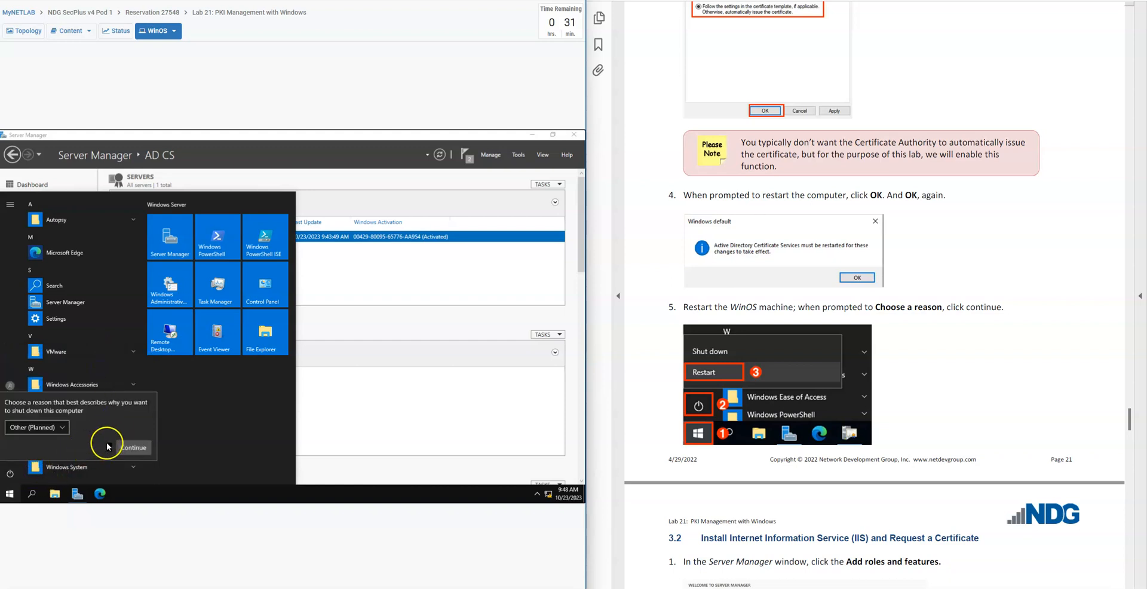
click(133, 447)
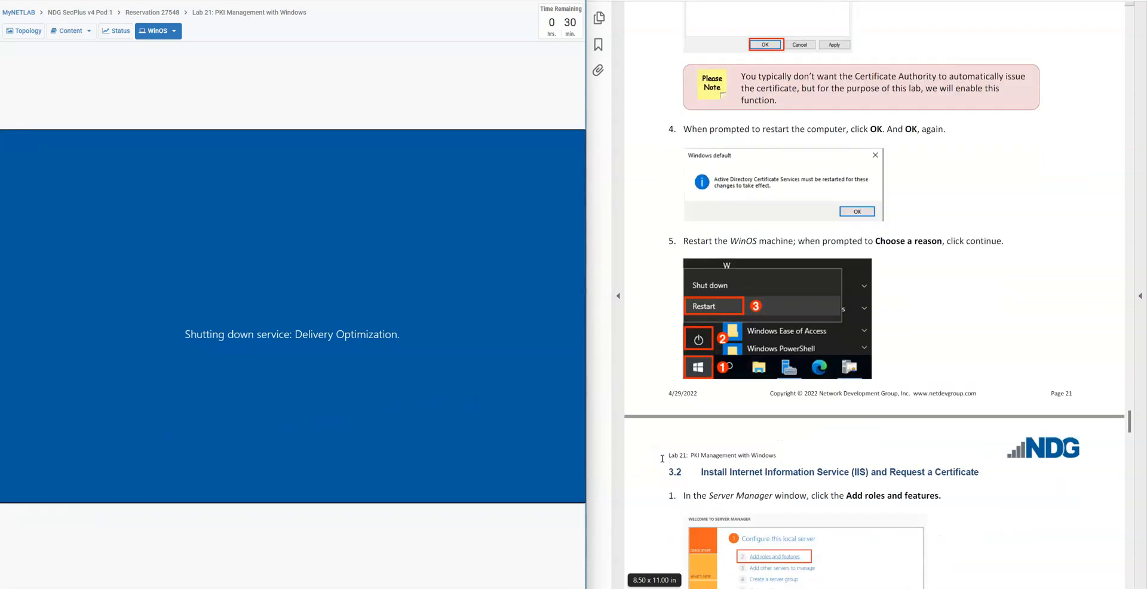
Bring up the administrator sign-in screen on the restarted WinOS machine and find its credentials table in the lab guide
scroll(651, 463, down, 6)
scroll(651, 464, down, 2)
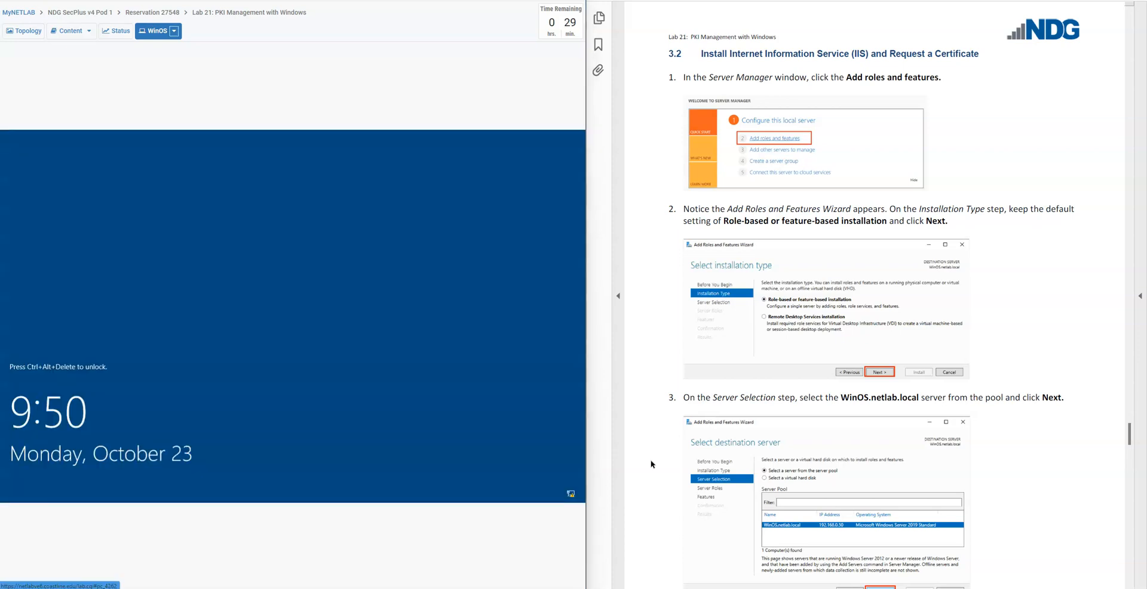
click(159, 30)
click(154, 47)
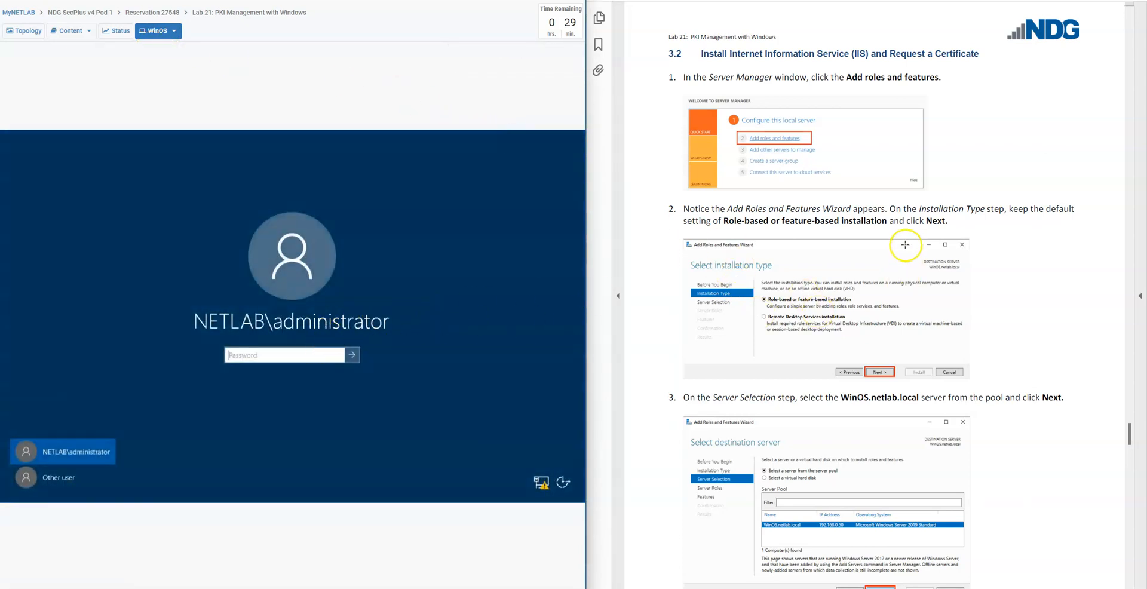
scroll(908, 240, up, 3)
scroll(909, 240, up, 10)
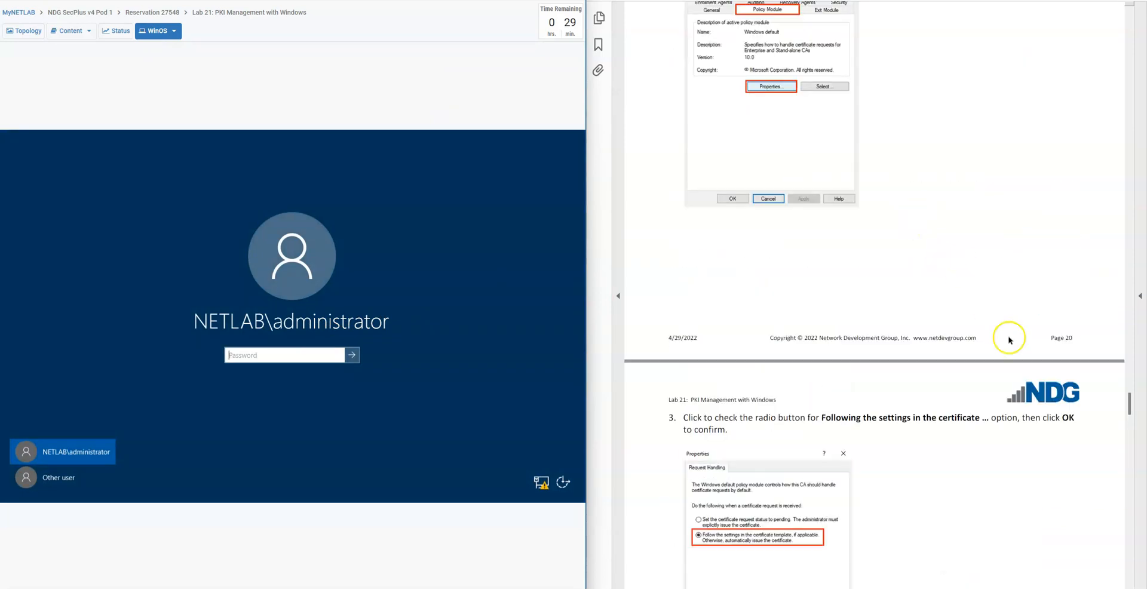
drag(1129, 396, 1122, 102)
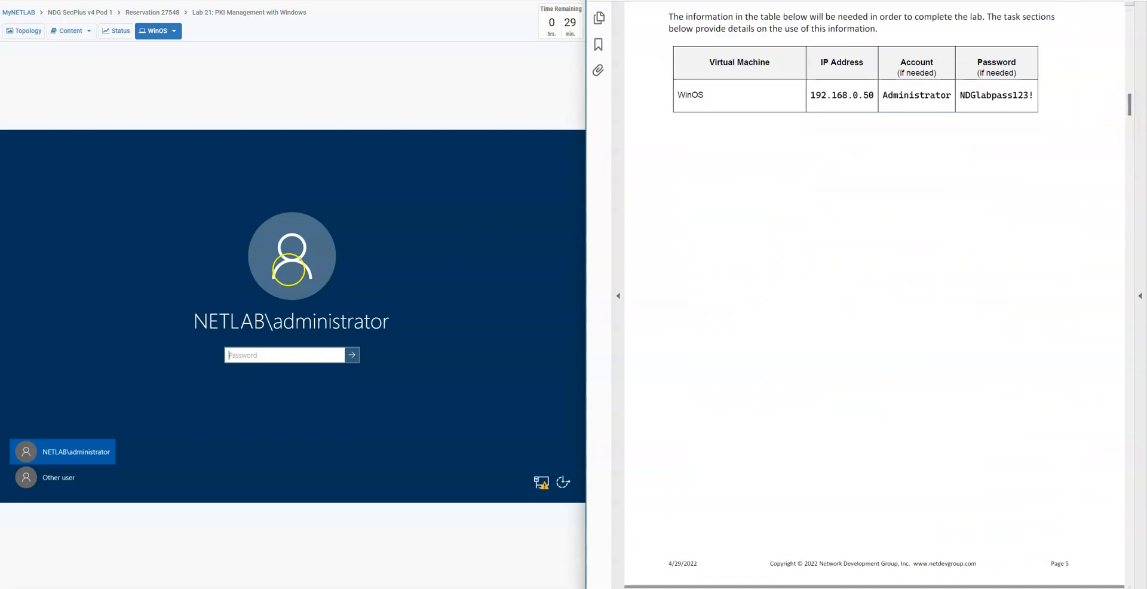
Try to sign in to WinOS as administrator with the account password
click(280, 355)
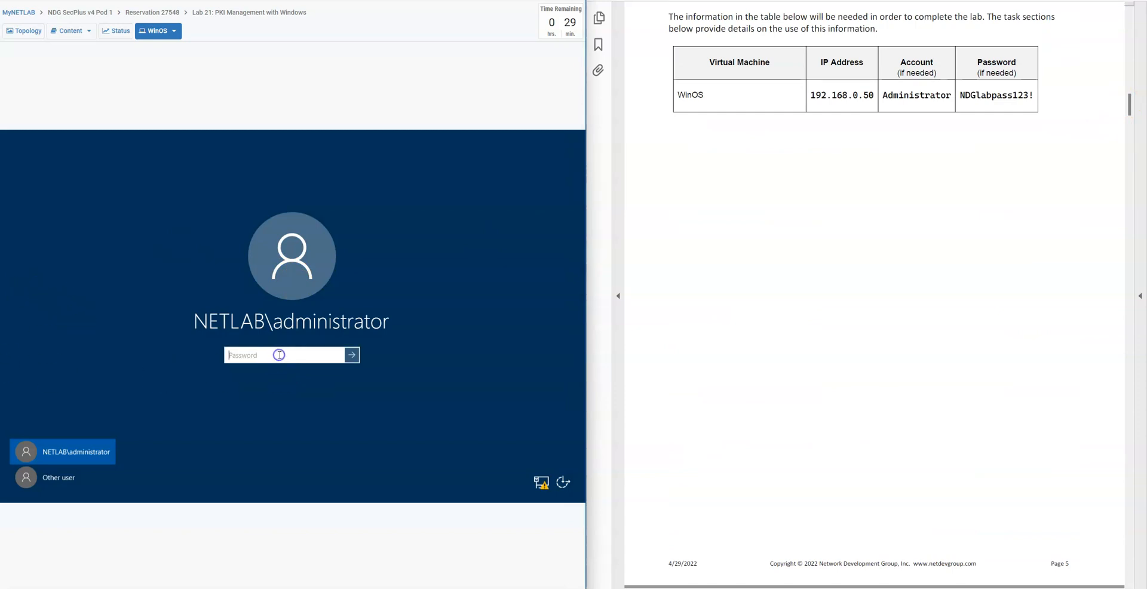
text(ND)
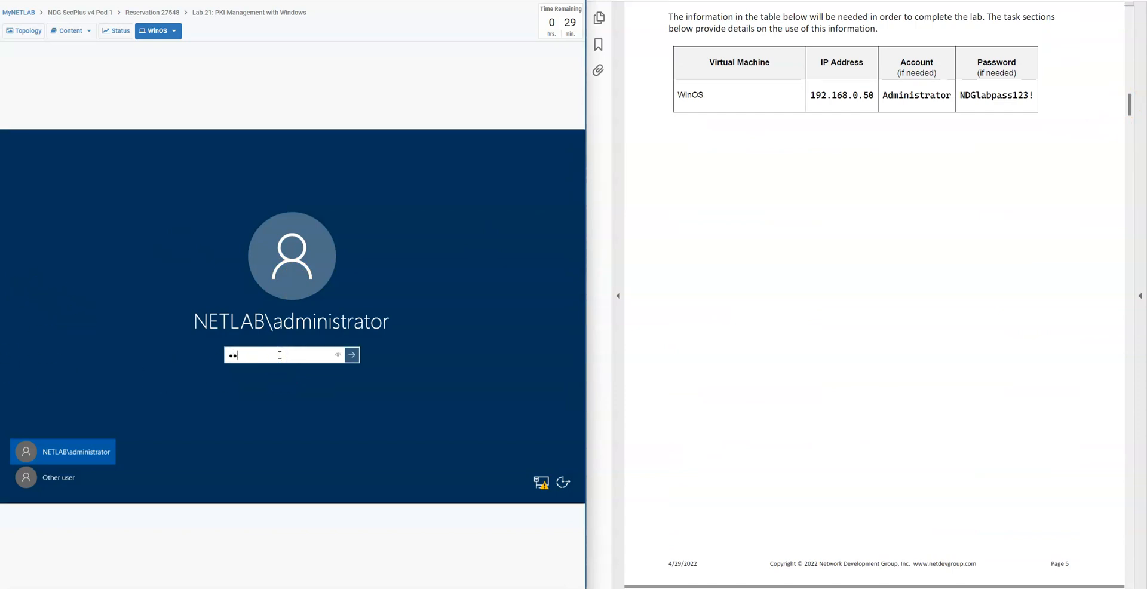
text(Glabpass123)
key(Return)
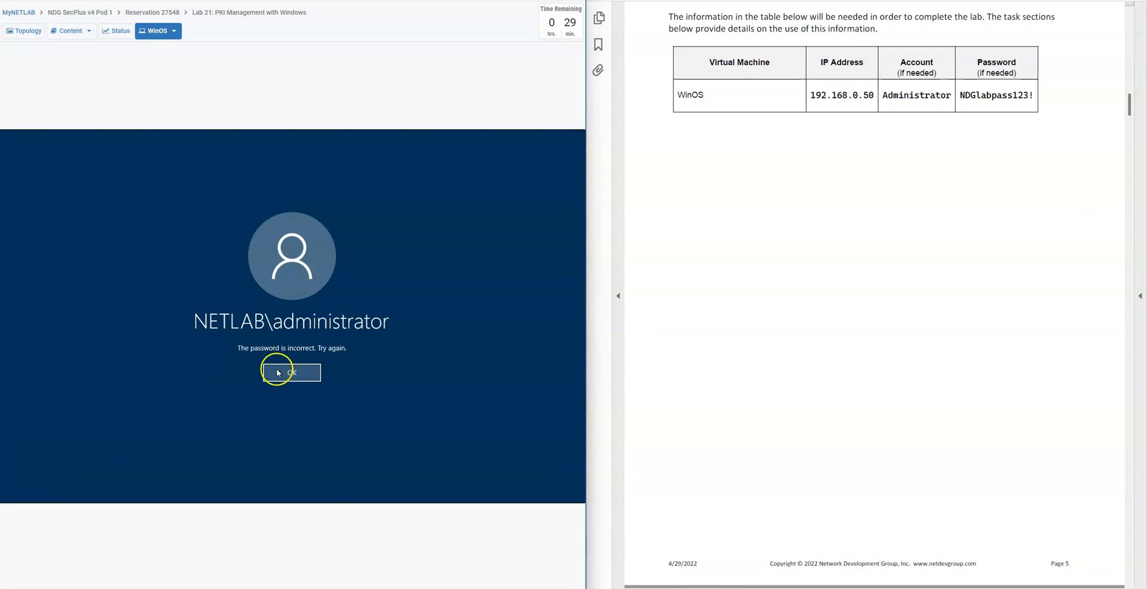
click(281, 371)
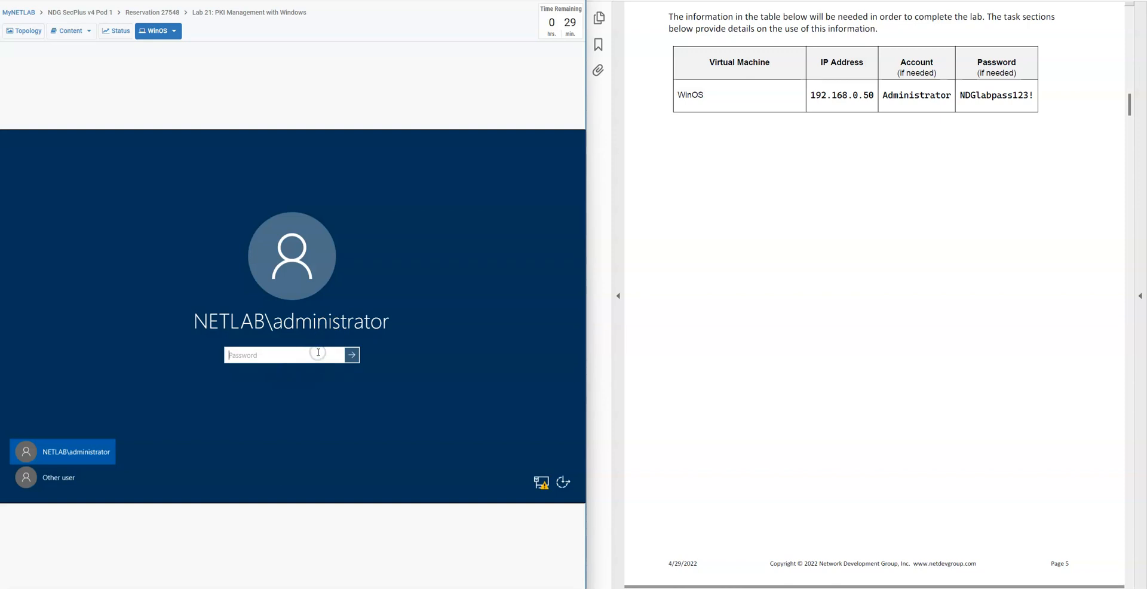
Enter the full administrator account password from the lab guide and sign in to WinOS
text(NDGlabpass123!)
key(Return)
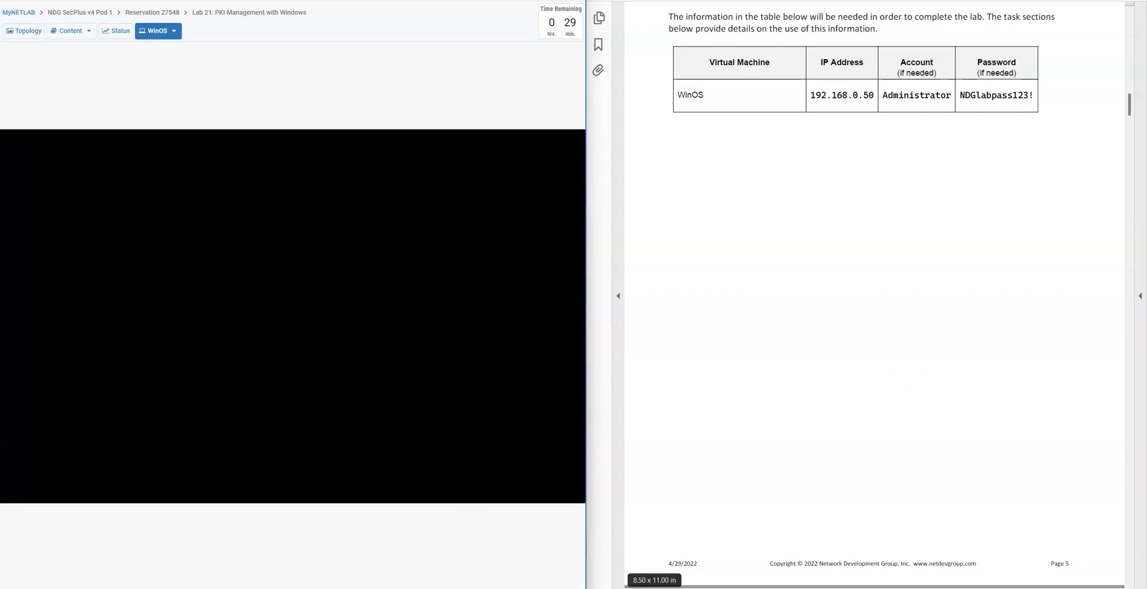
Return to section 3.2 of the lab guide, open Server Manager and start the Add Roles and Features Wizard
scroll(830, 272, down, 20)
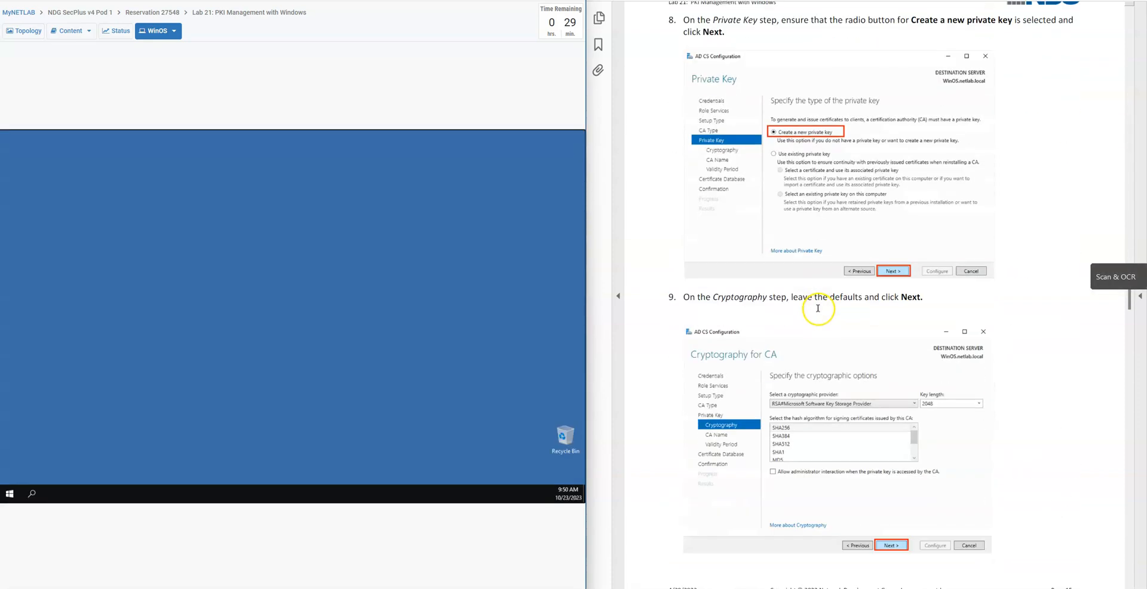
scroll(817, 308, down, 10)
scroll(818, 311, down, 20)
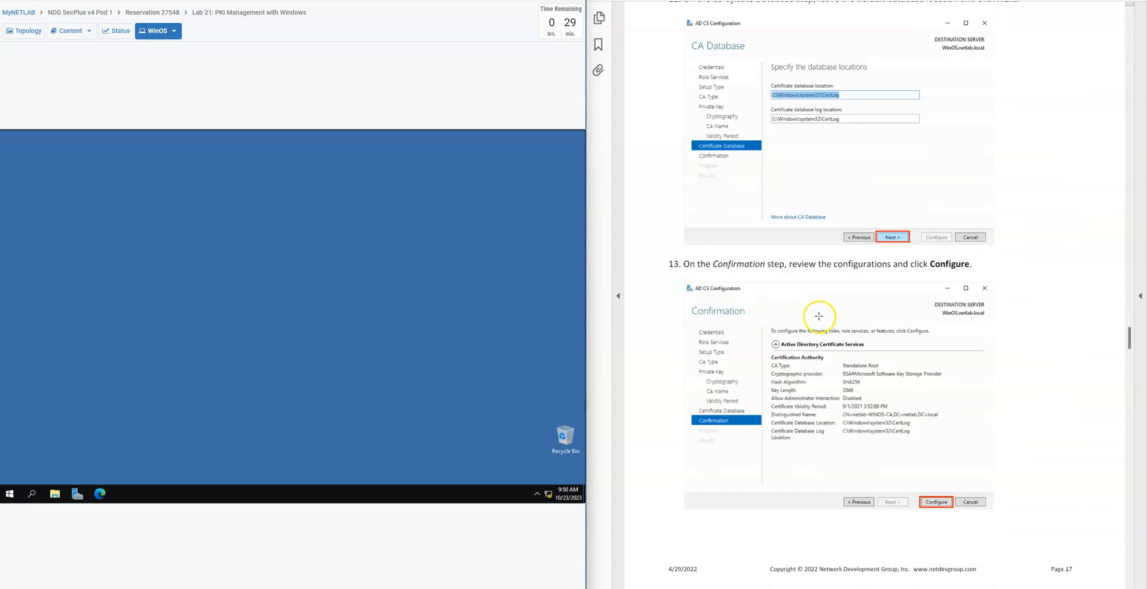
scroll(823, 314, down, 20)
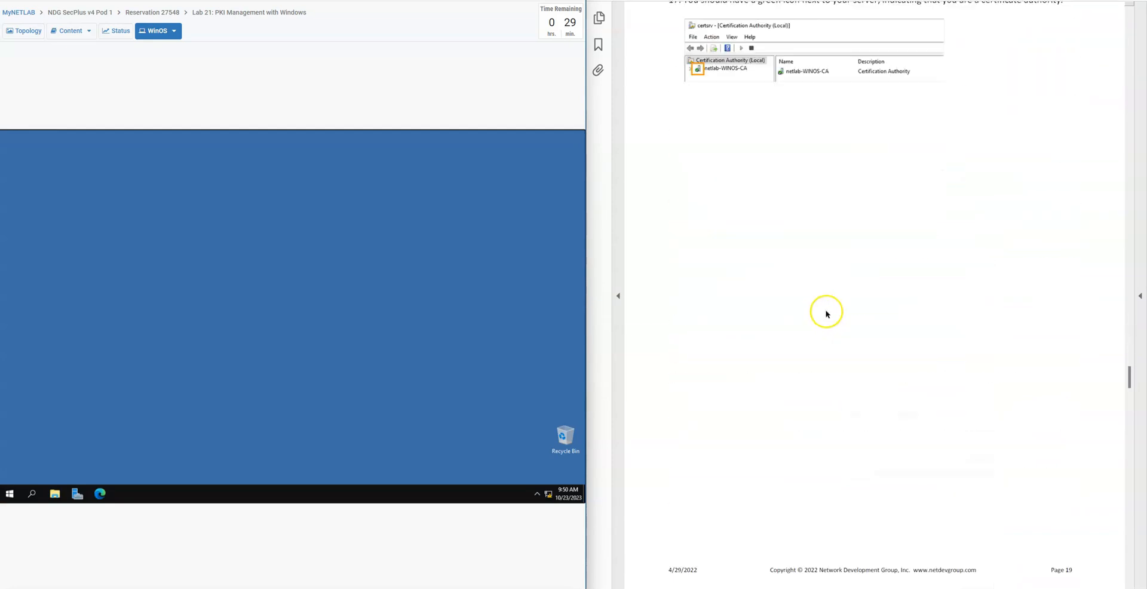
scroll(826, 309, down, 20)
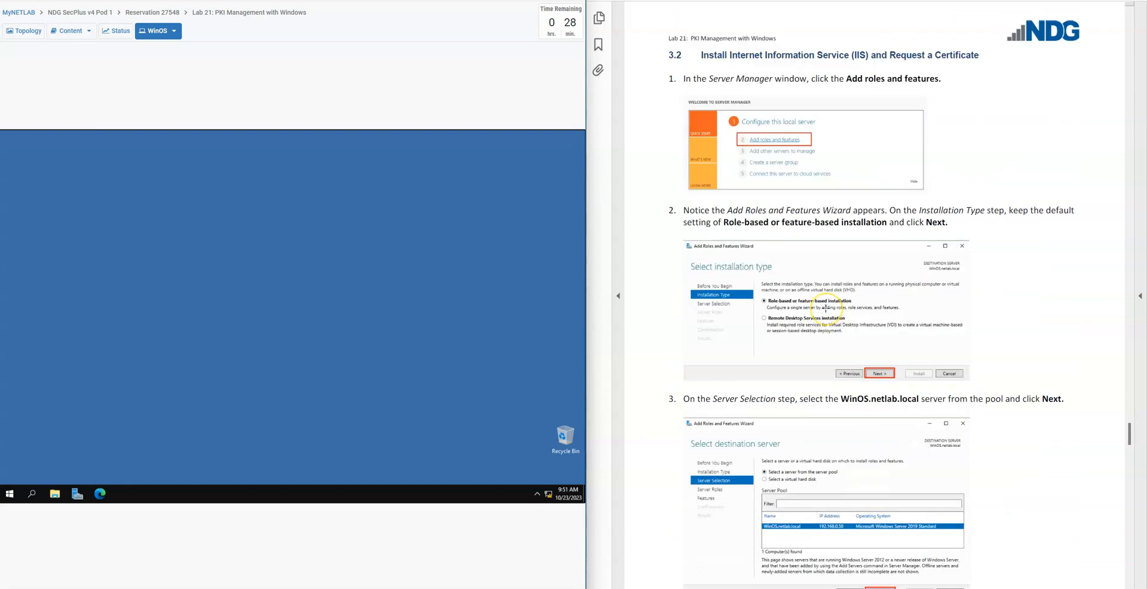
scroll(826, 309, down, 1)
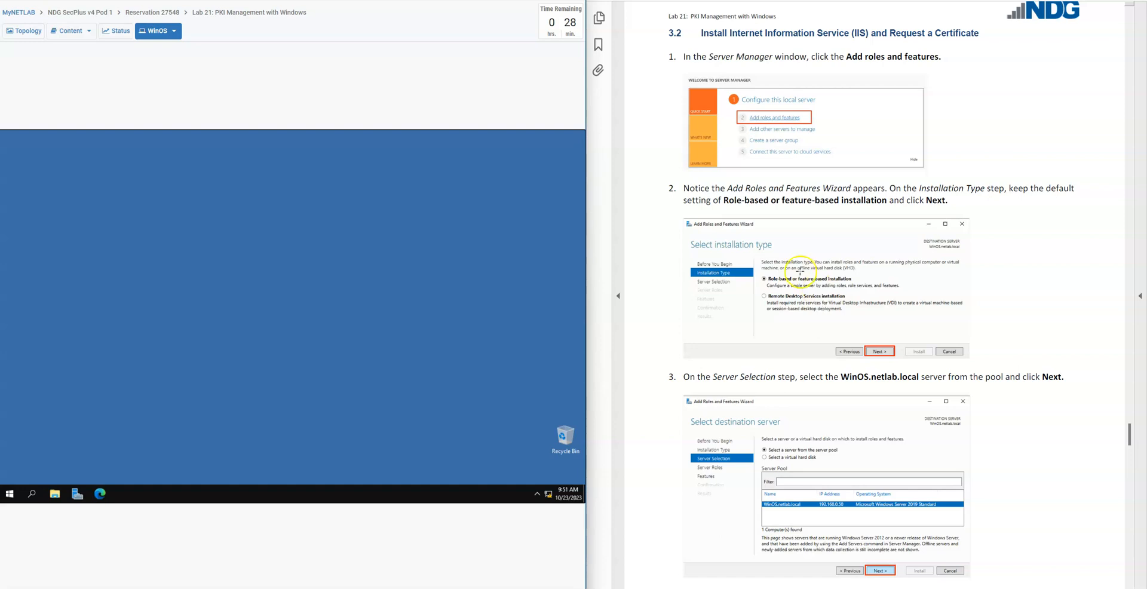
click(78, 496)
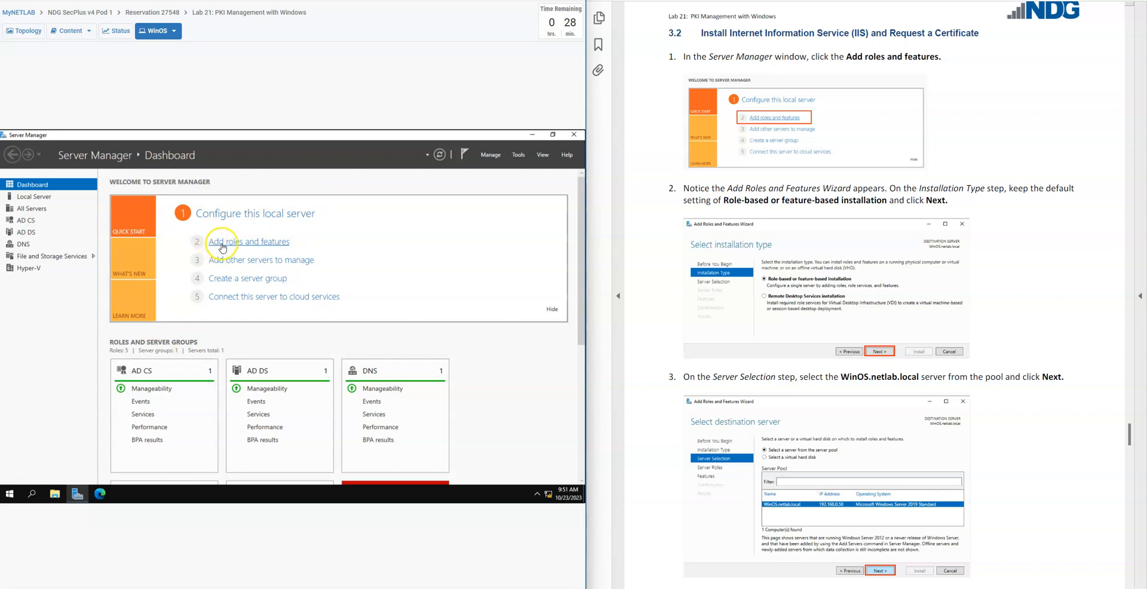
click(222, 247)
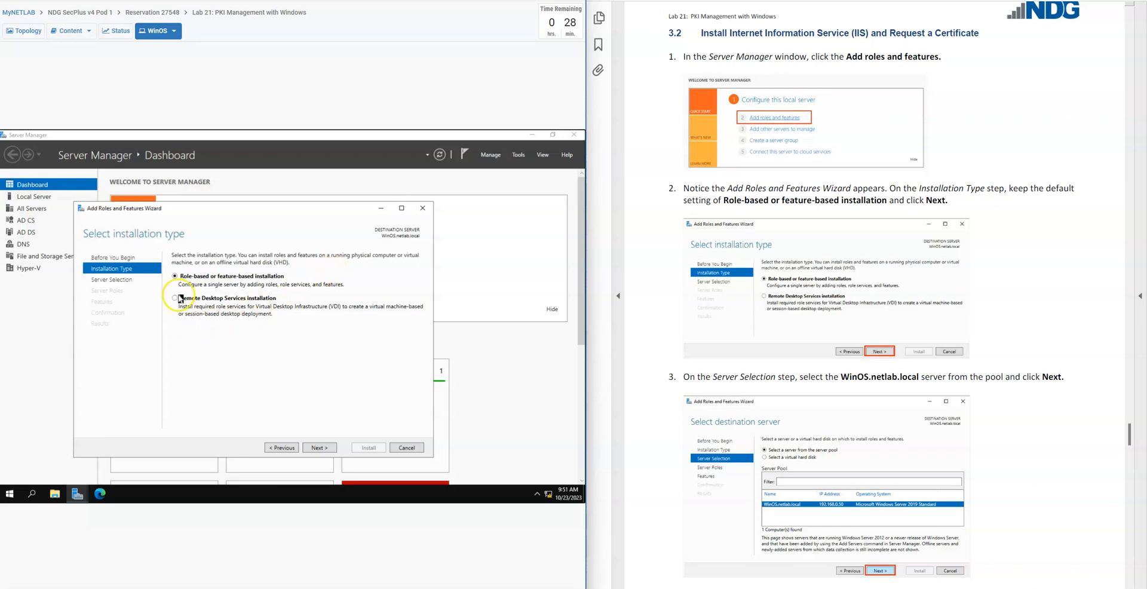
Keep the role-based or feature-based installation type and choose WinOS.netlab.local as the destination server
click(325, 450)
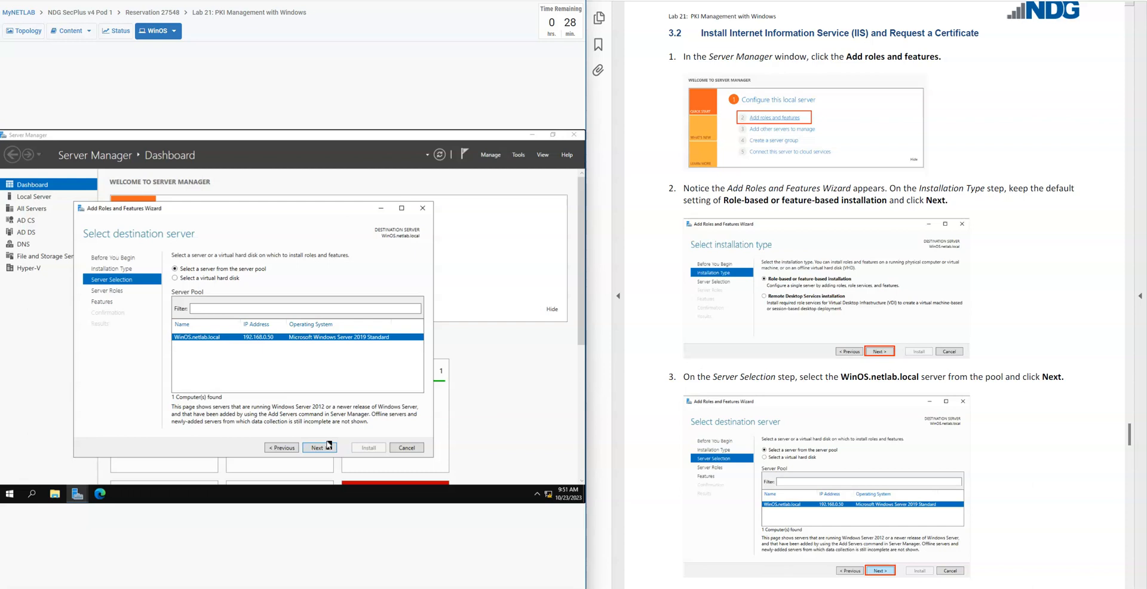
click(210, 337)
click(333, 448)
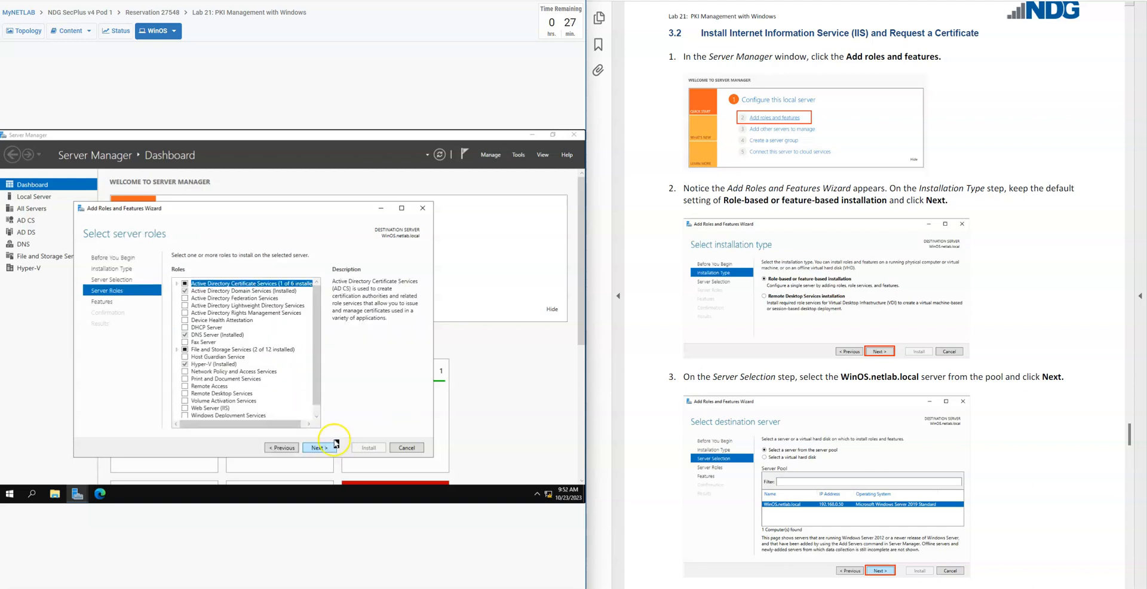
Select the Web Server (IIS) role following the lab guide and add its required management tools
scroll(678, 450, down, 12)
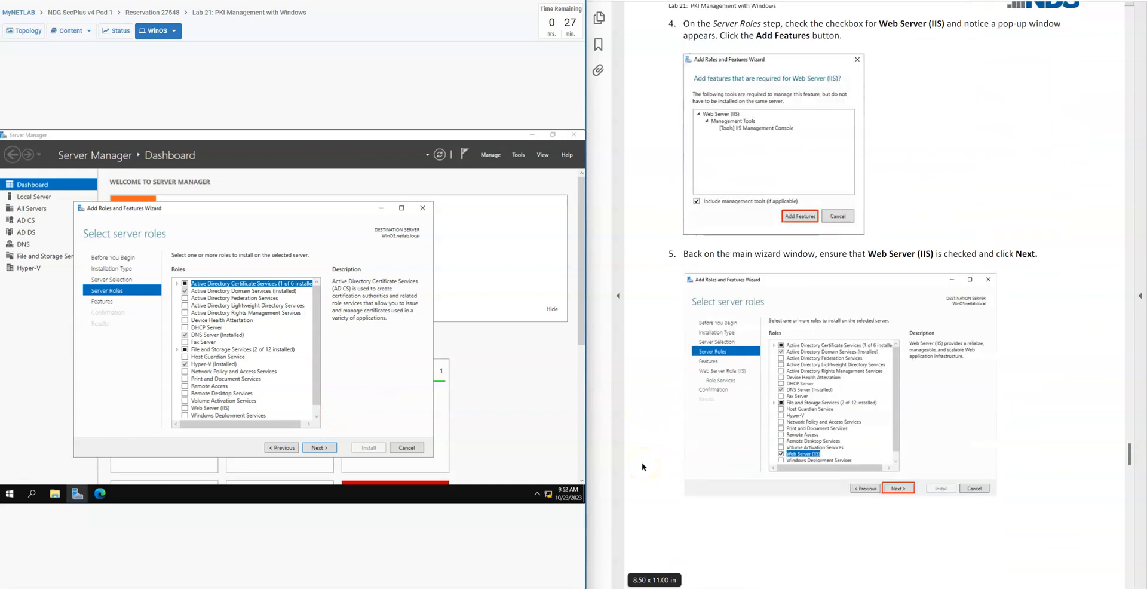
scroll(643, 467, up, 1)
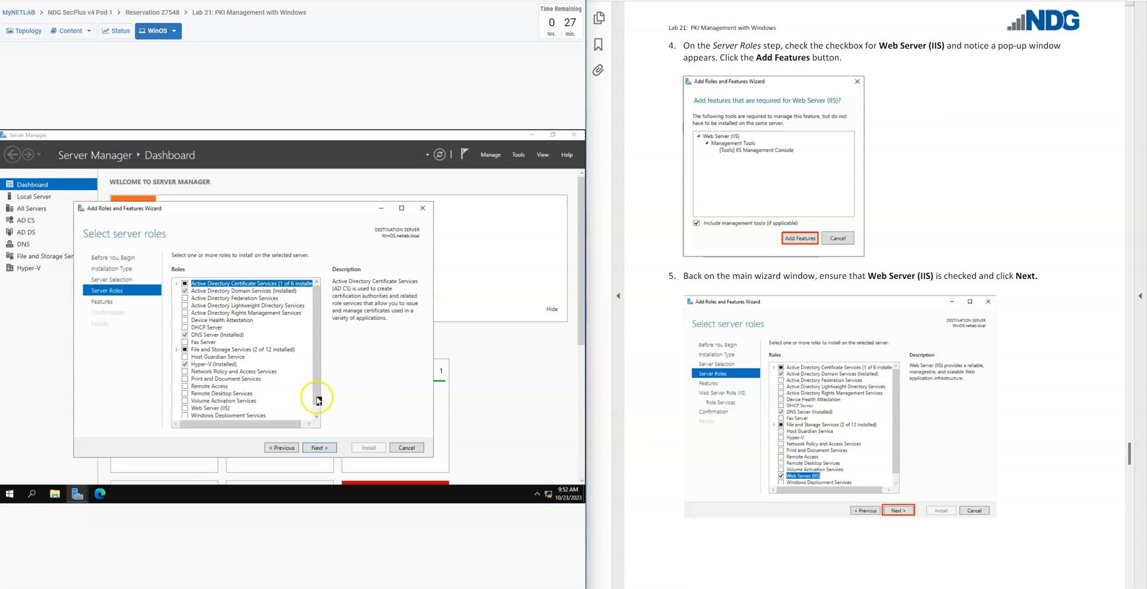
click(185, 409)
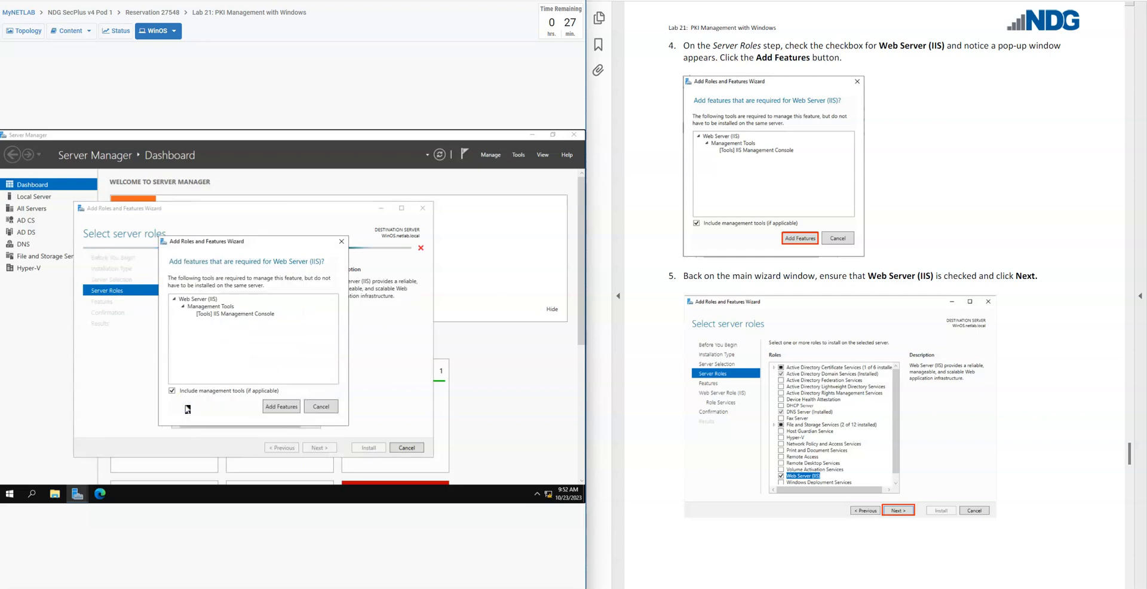
click(289, 408)
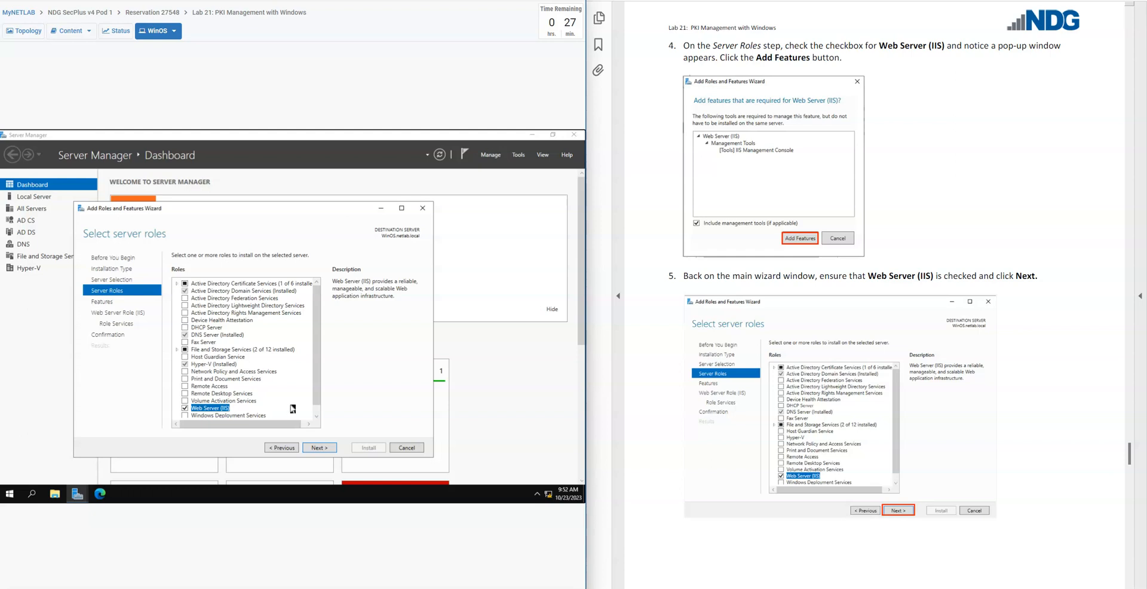
click(319, 447)
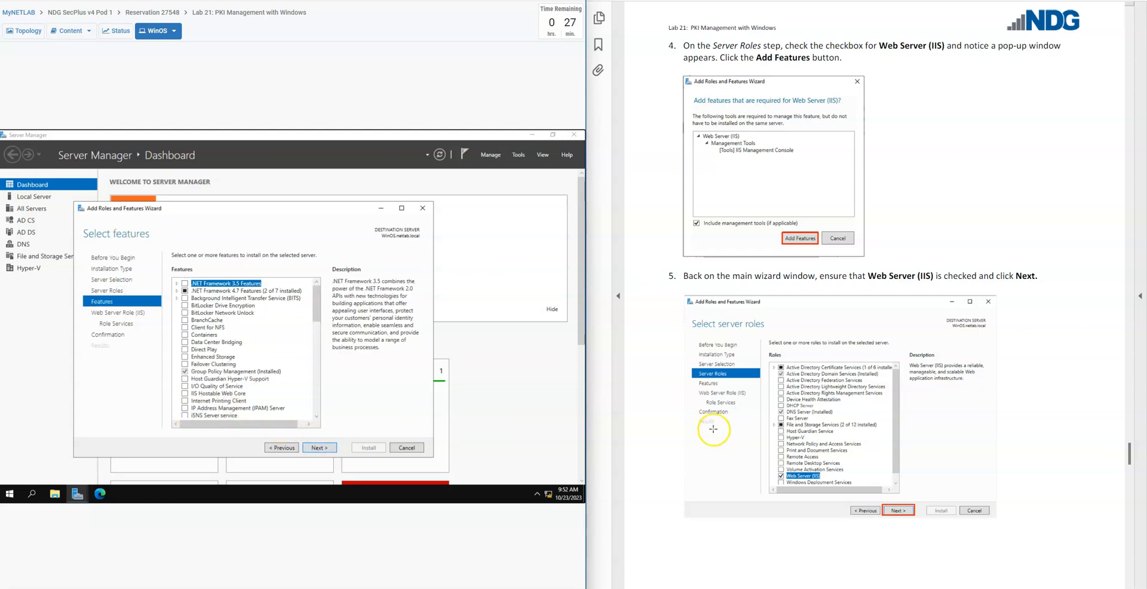
Accept the default features and Web Server role services, following lab guide steps 6 to 8, and proceed to the installation confirmation
click(324, 449)
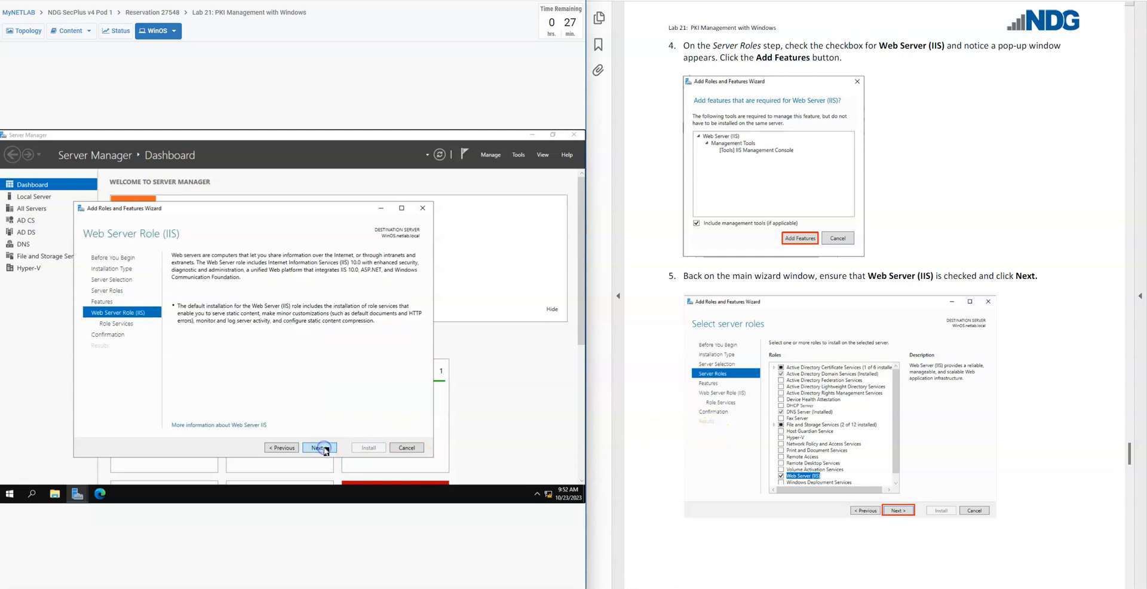
scroll(670, 472, down, 3)
scroll(670, 473, down, 10)
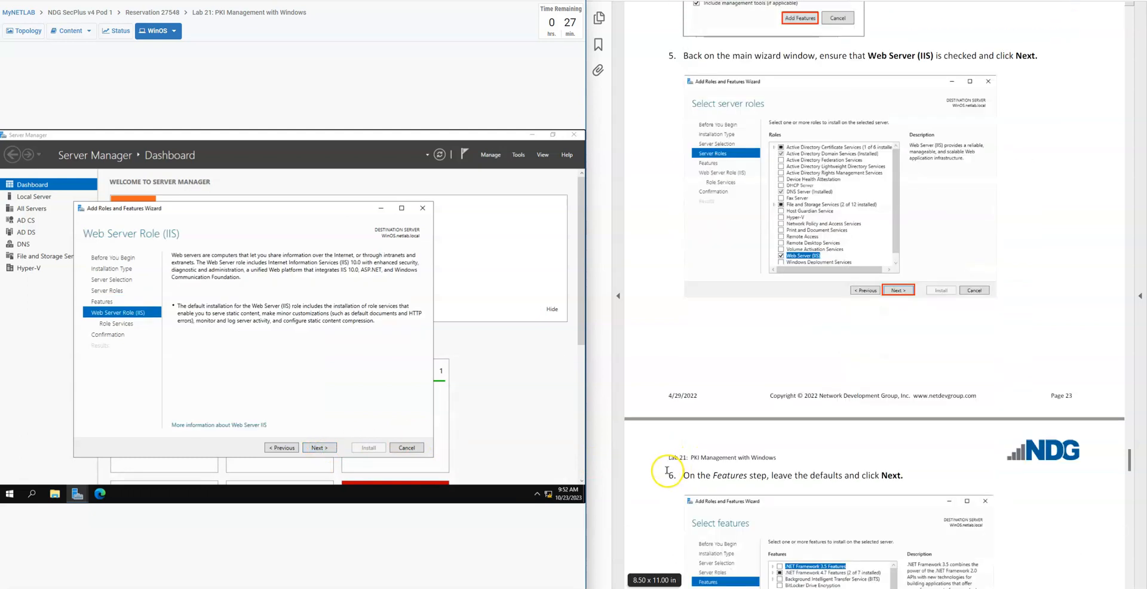
scroll(665, 472, down, 5)
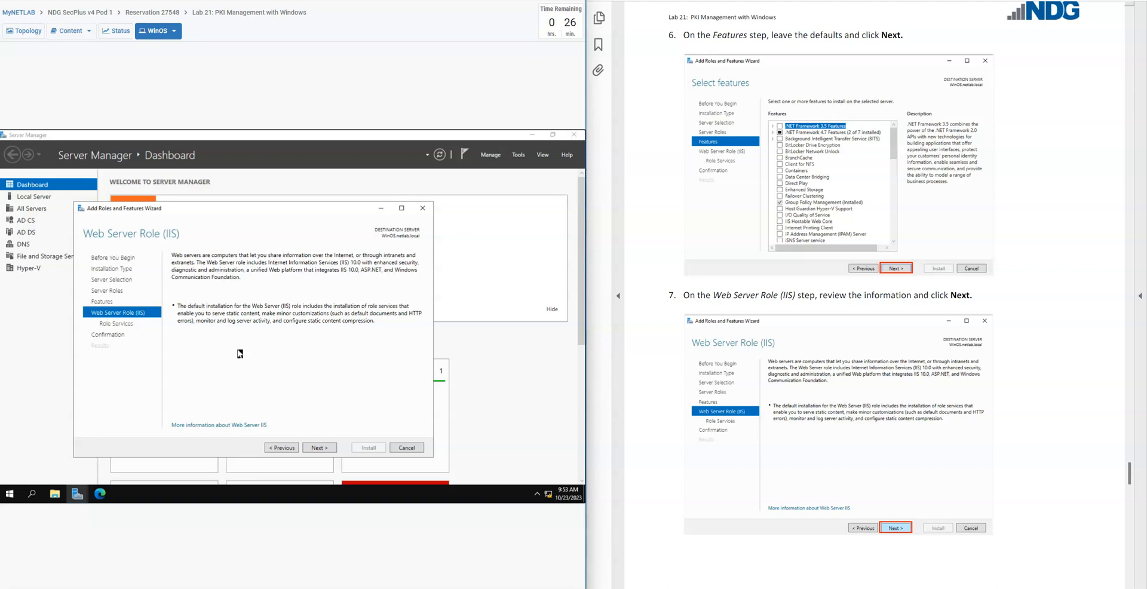
click(317, 448)
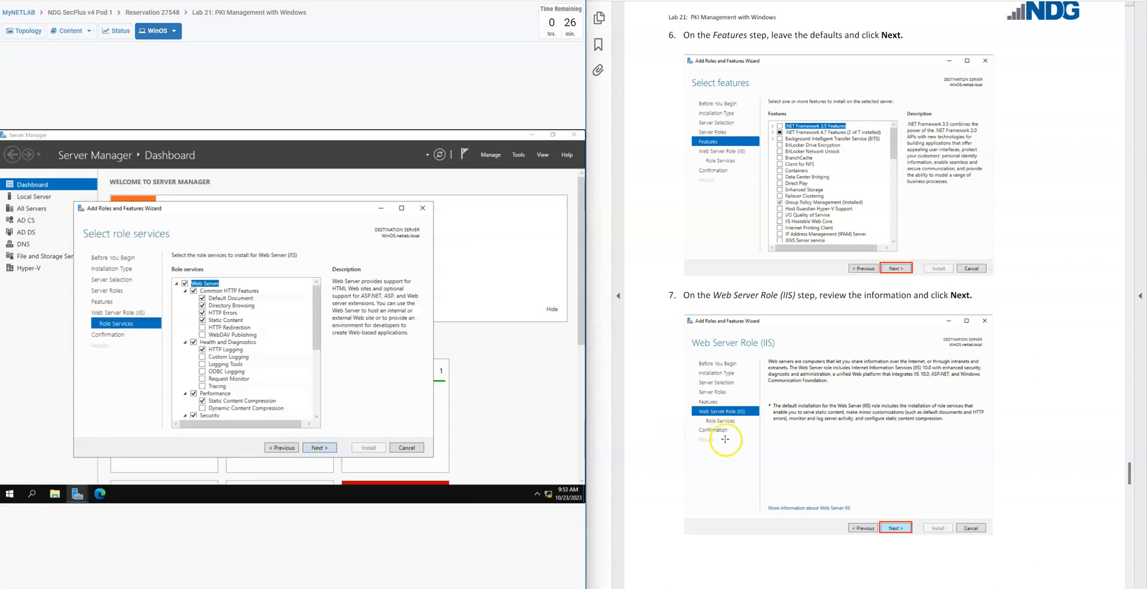
scroll(727, 440, down, 4)
scroll(645, 439, down, 6)
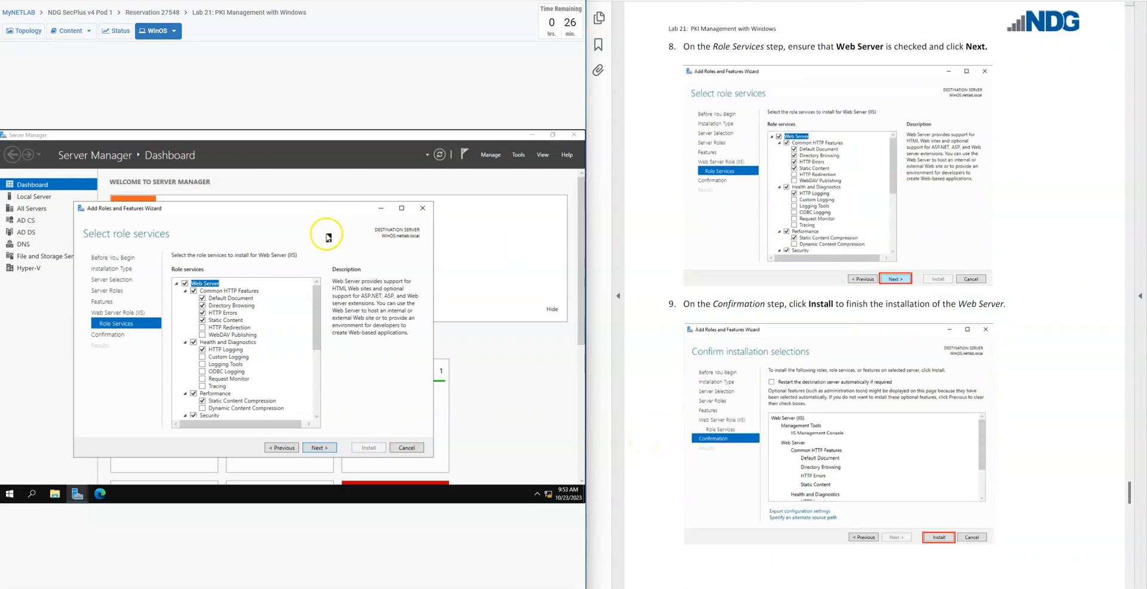
click(326, 452)
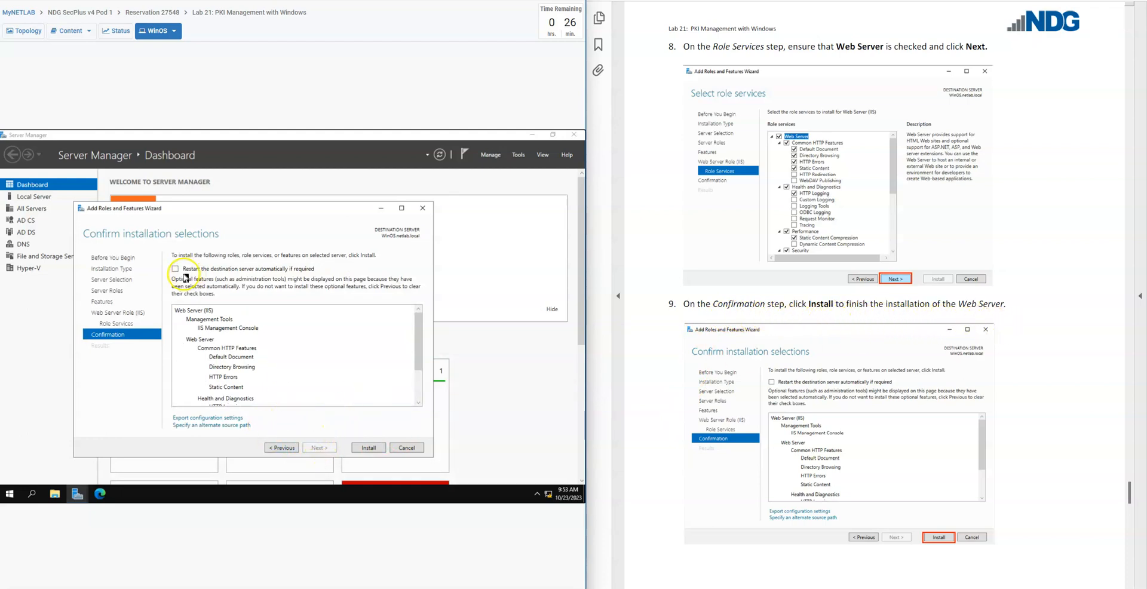
Install the Web Server (IIS) role and close the wizard once the installation completes
click(368, 448)
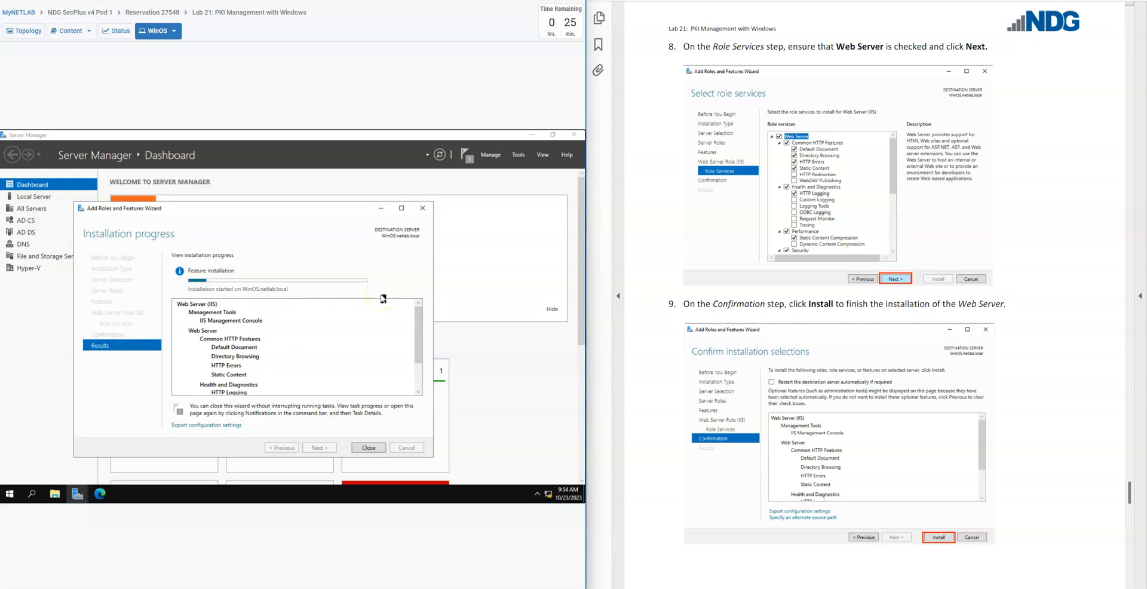
scroll(659, 481, down, 7)
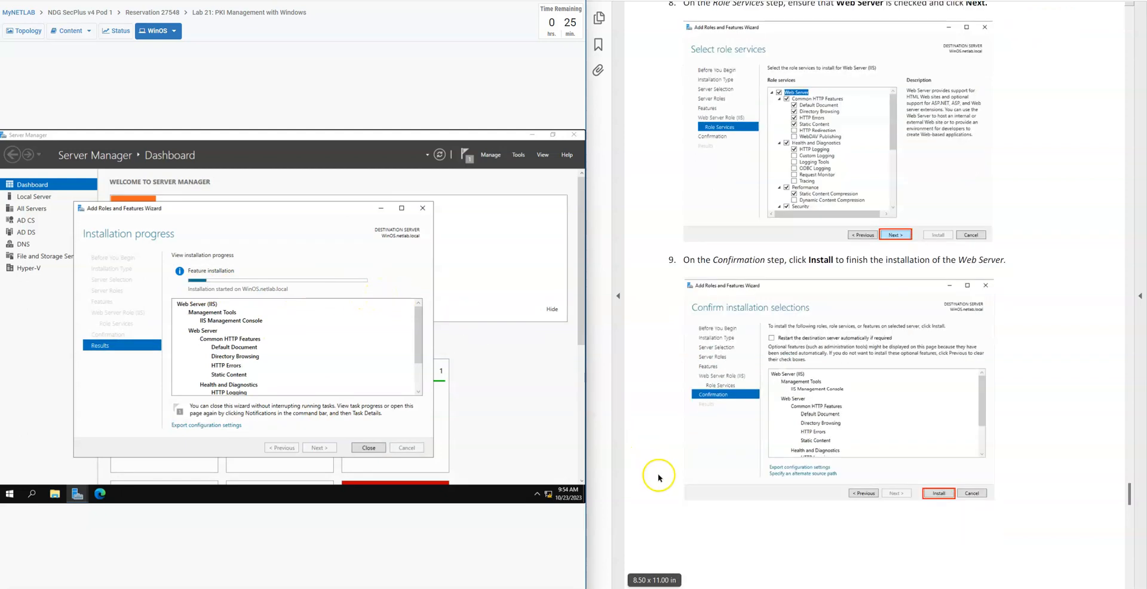
scroll(659, 481, down, 4)
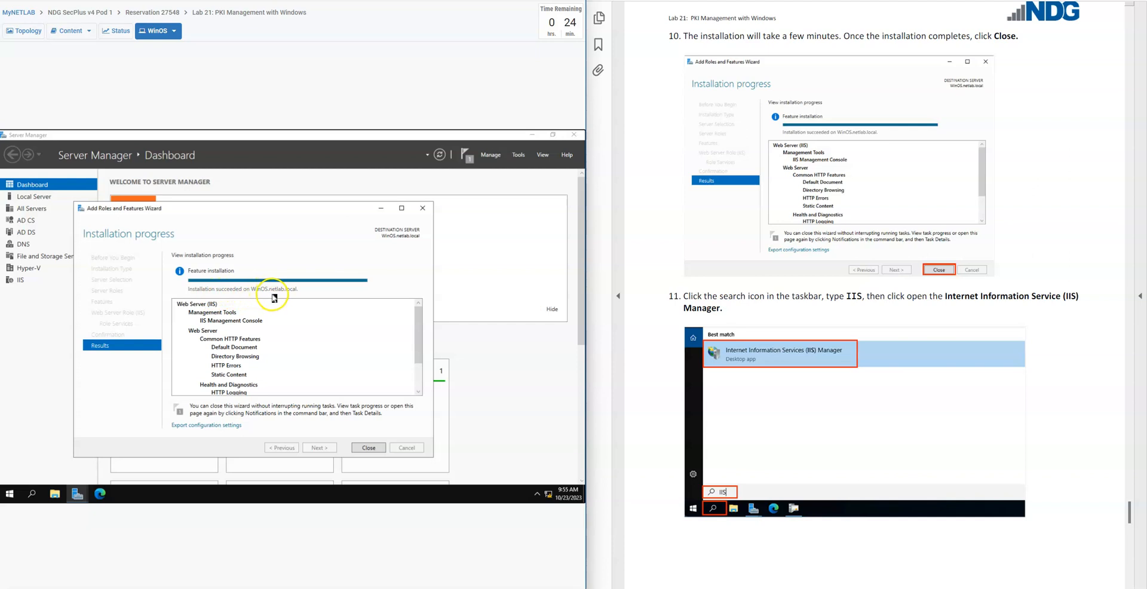
click(368, 448)
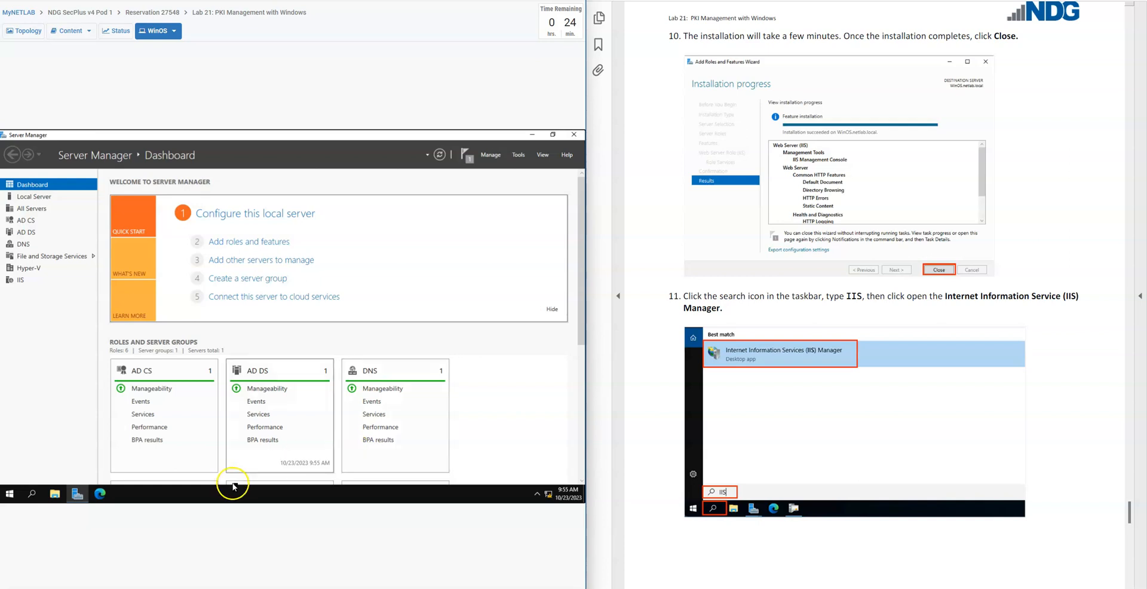
Search Windows for "iis" and open Internet Information Services (IIS) Manager
click(34, 494)
text(iis)
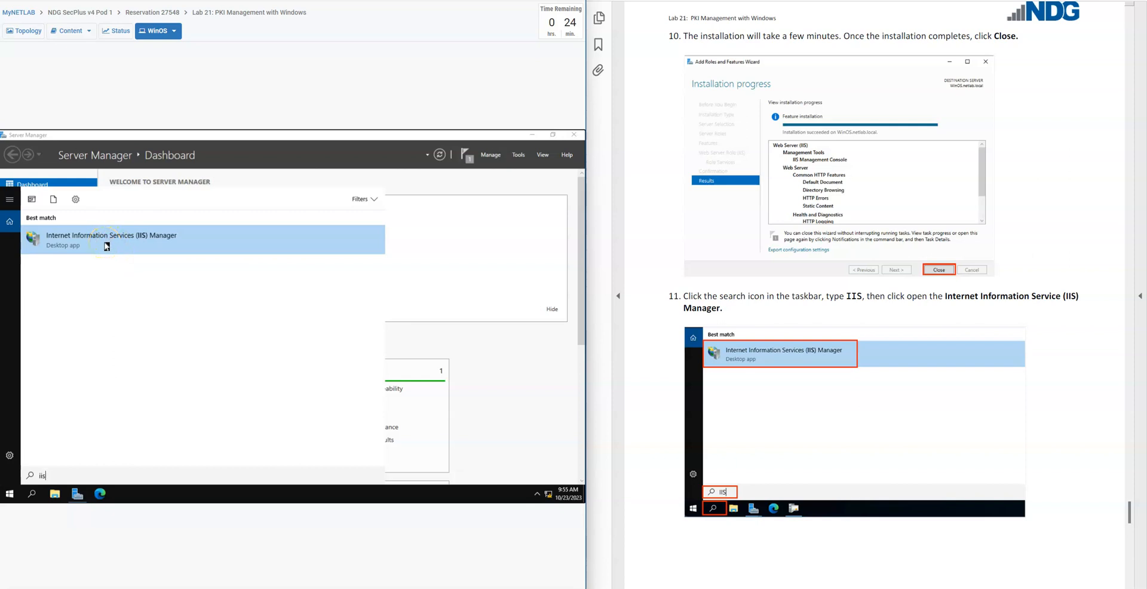
click(106, 245)
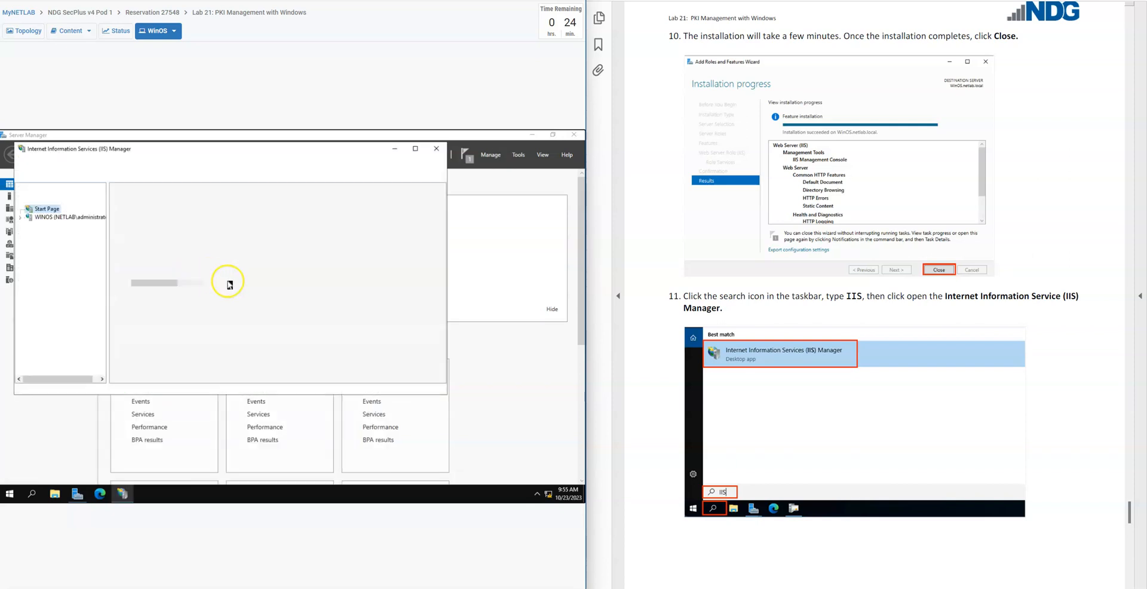
Select the WINOS server in IIS Manager and open its Server Certificates feature, as described in lab guide step 12
scroll(717, 466, down, 10)
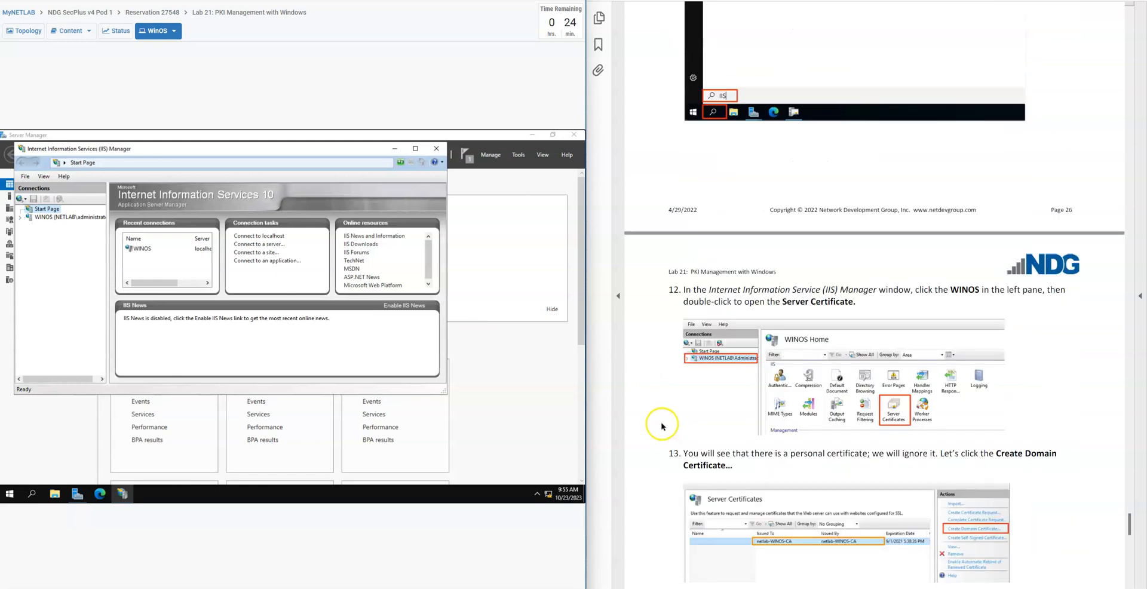
scroll(657, 423, down, 1)
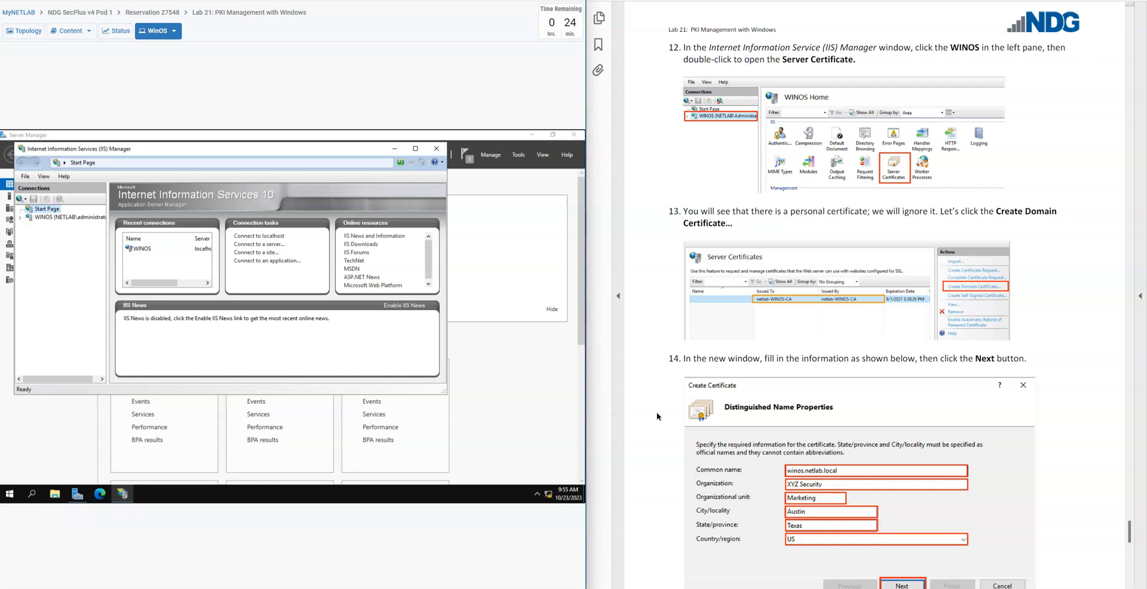
click(481, 321)
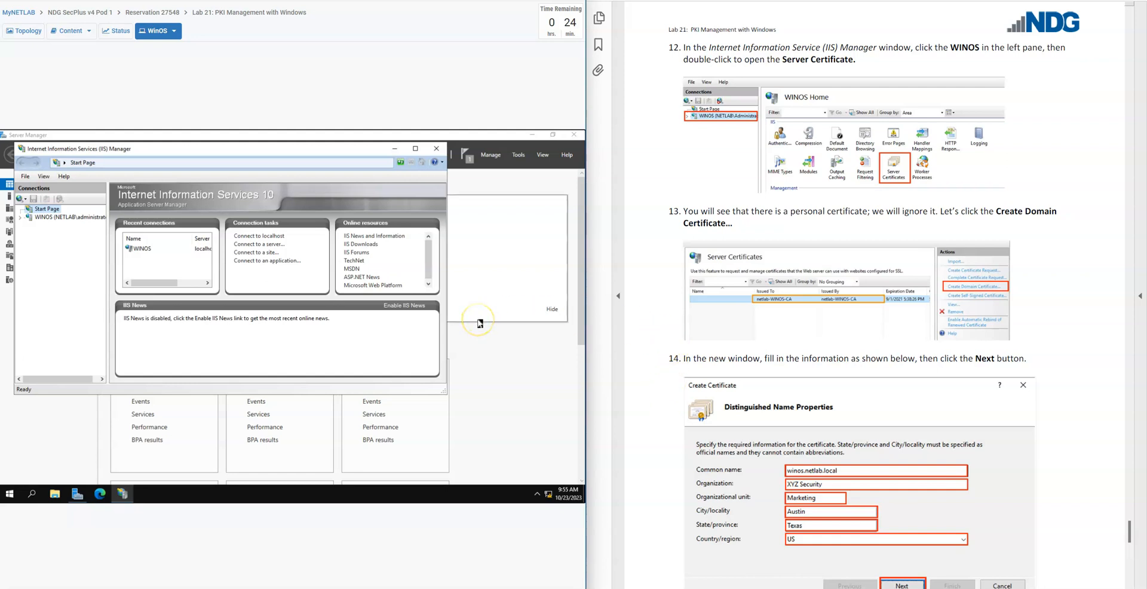
click(47, 218)
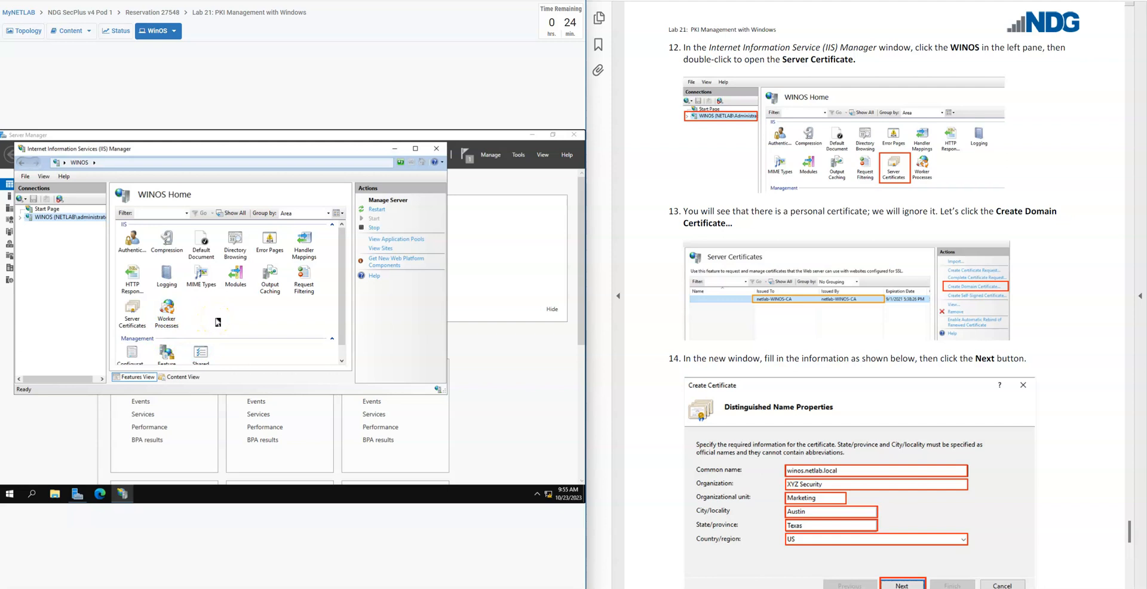
scroll(217, 323, down, 1)
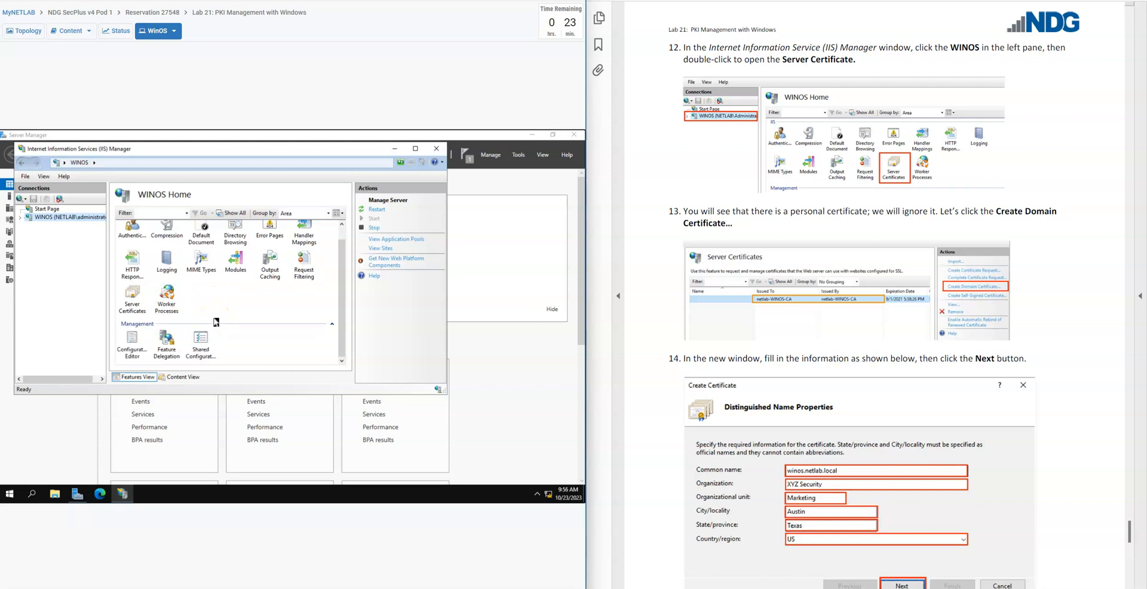
double_click(132, 303)
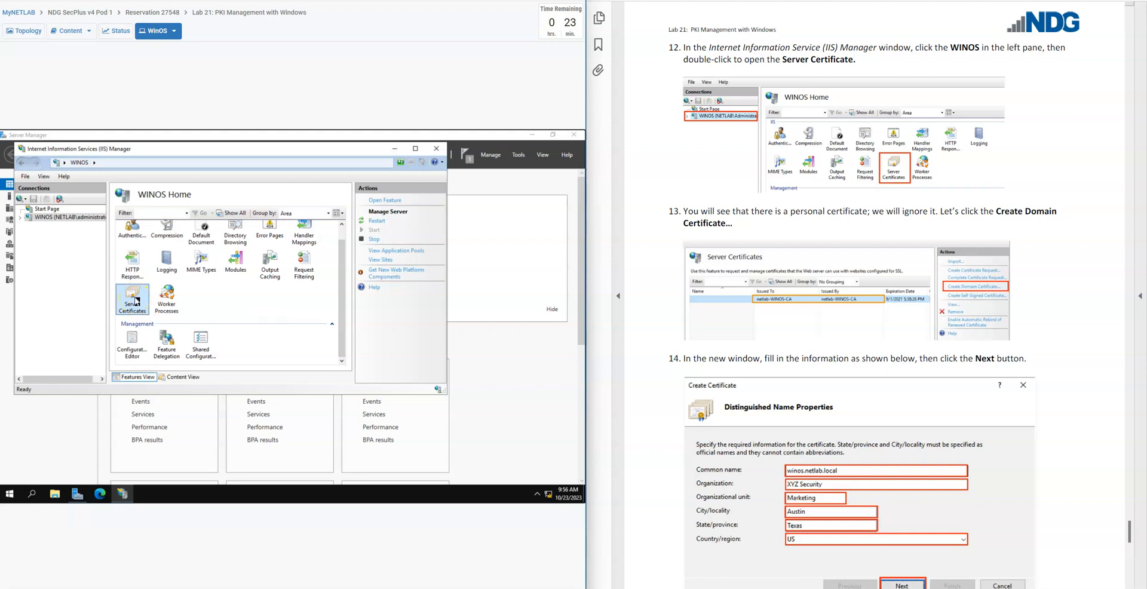
double_click(136, 301)
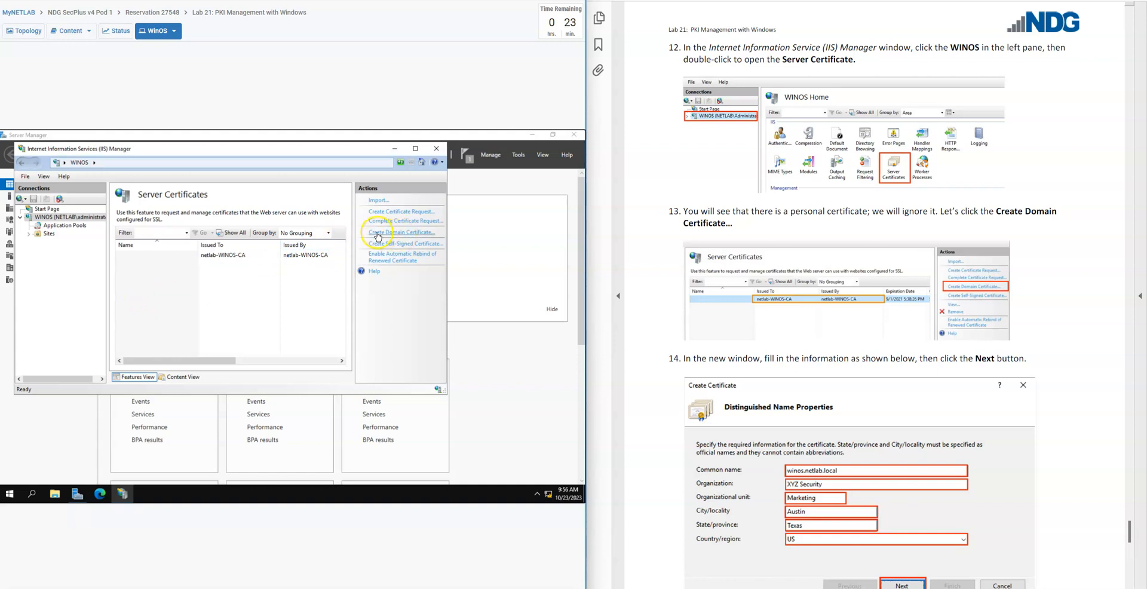
Start creating a domain certificate with common name winos.netlab.local and organization XYZ Security
click(422, 236)
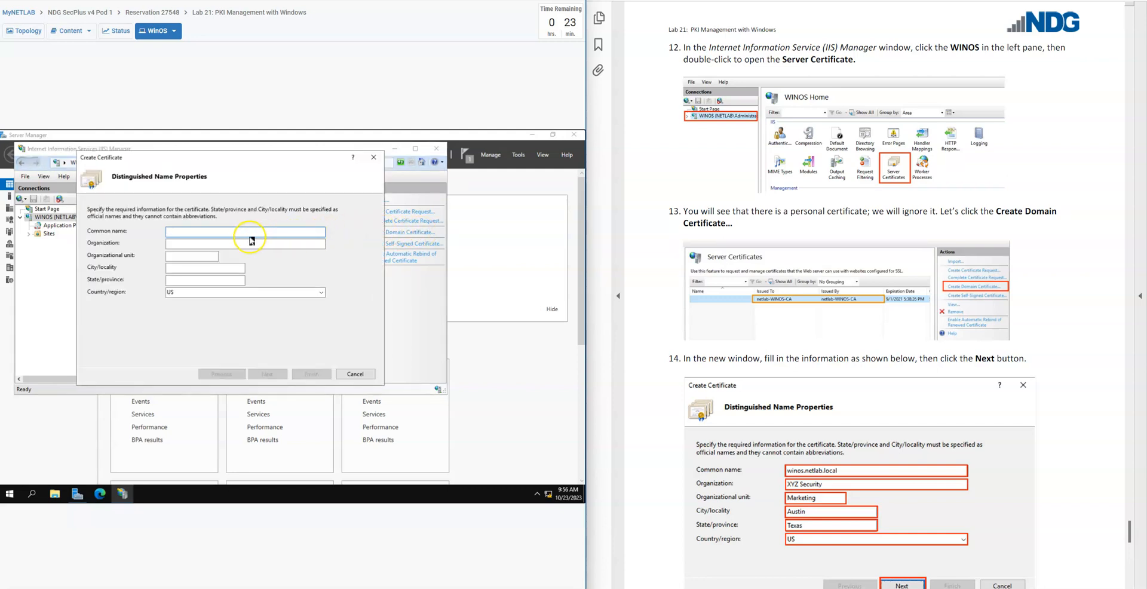
scroll(650, 402, down, 3)
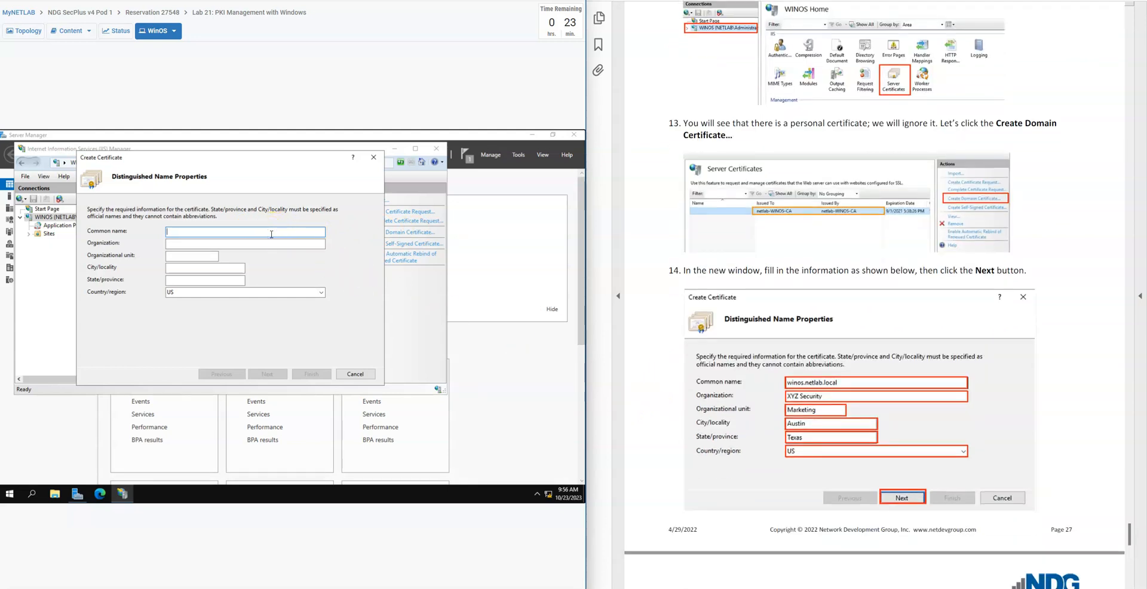
text(nos.netlab.local)
key(Tab)
text(XY)
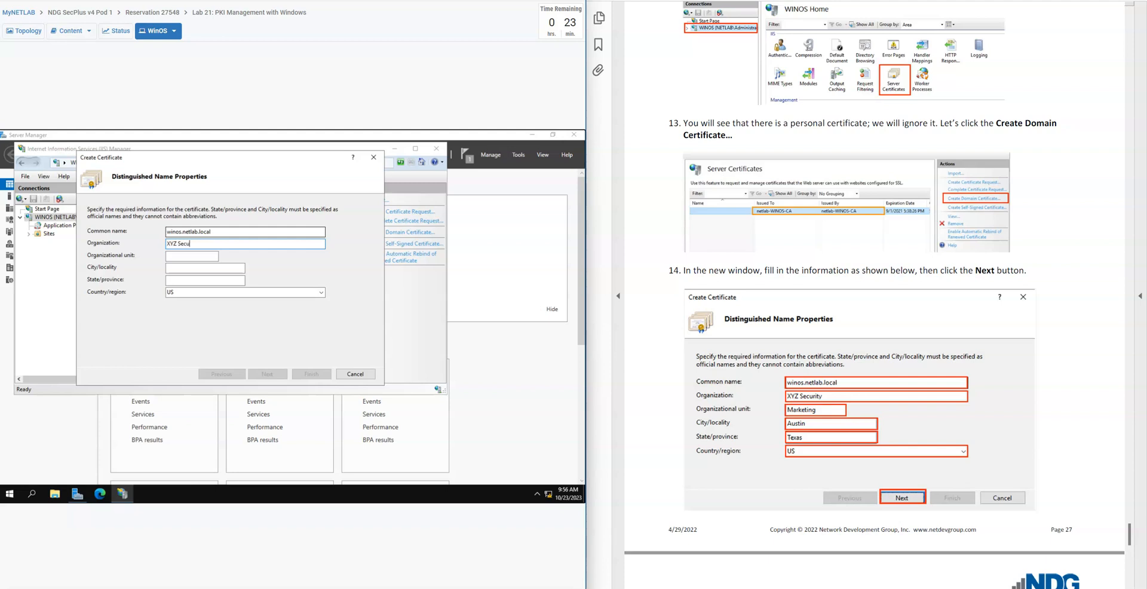
Set the organizational unit to Marketing, city to Austin and state to Texas, keep country US, and continue to the certification authority page
text(MarketingAustin)
key(Tab)
text(T)
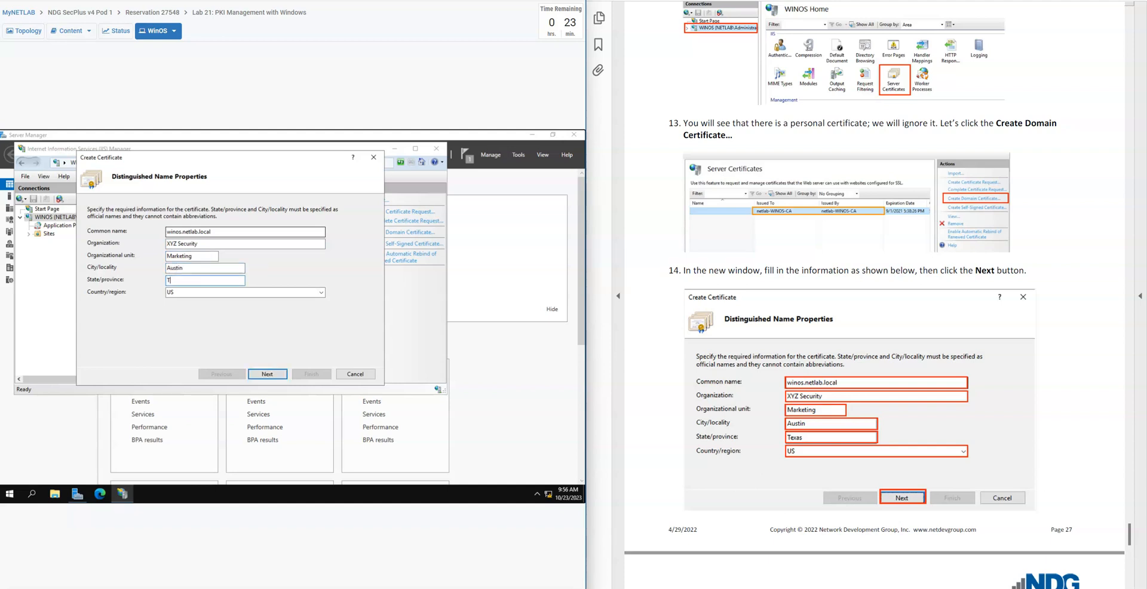
text(exas)
key(Tab)
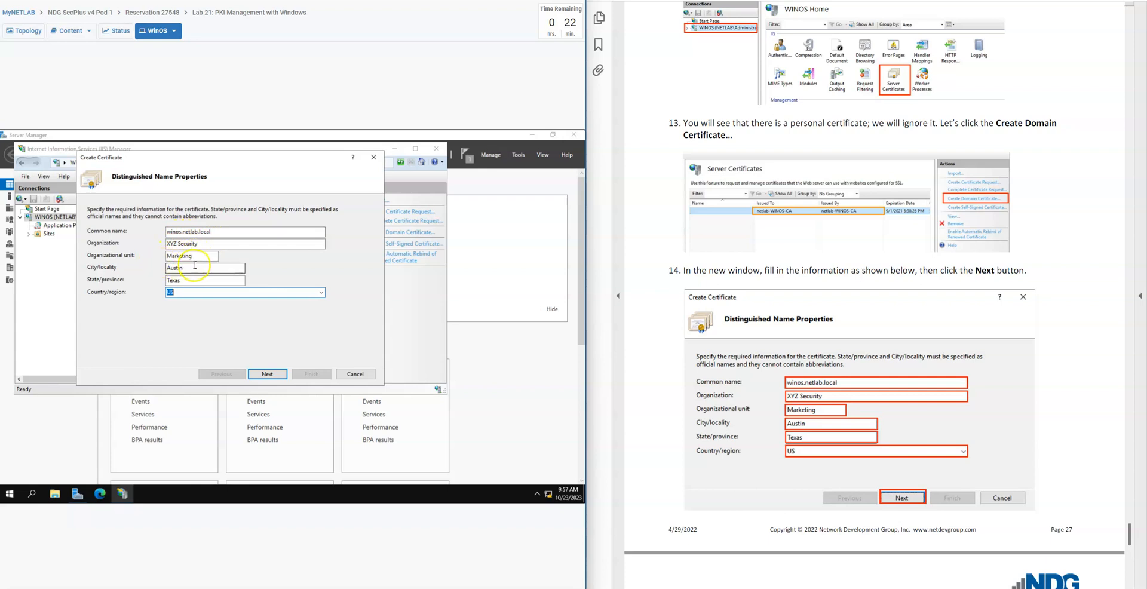
click(272, 375)
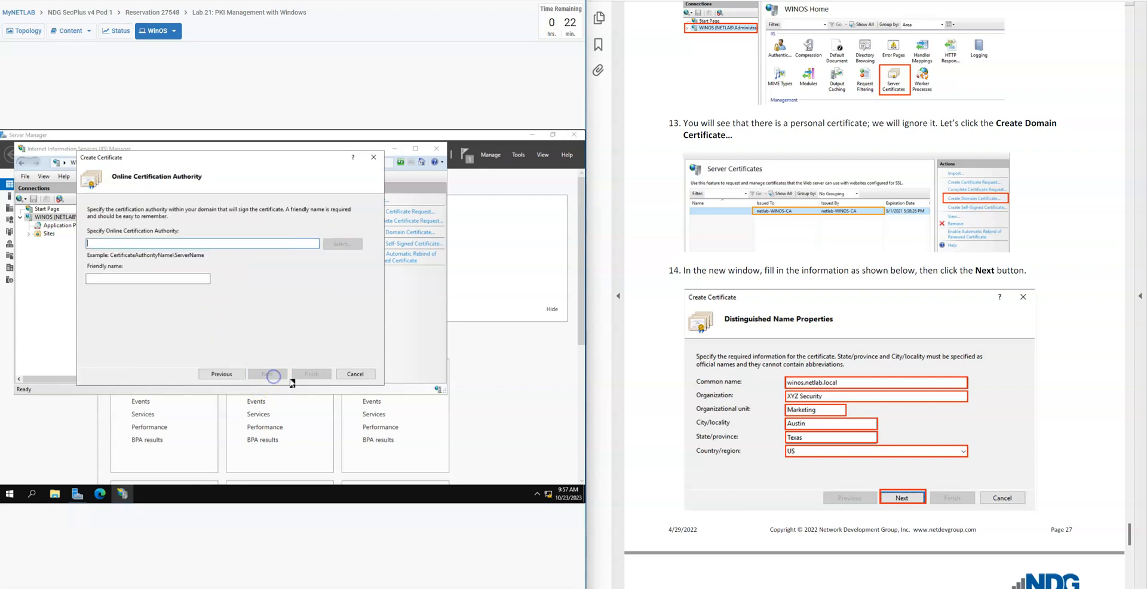
Specify netlab-WINOS-CA\WINOS as the certificate's online certification authority, following lab guide step 15
scroll(655, 454, down, 7)
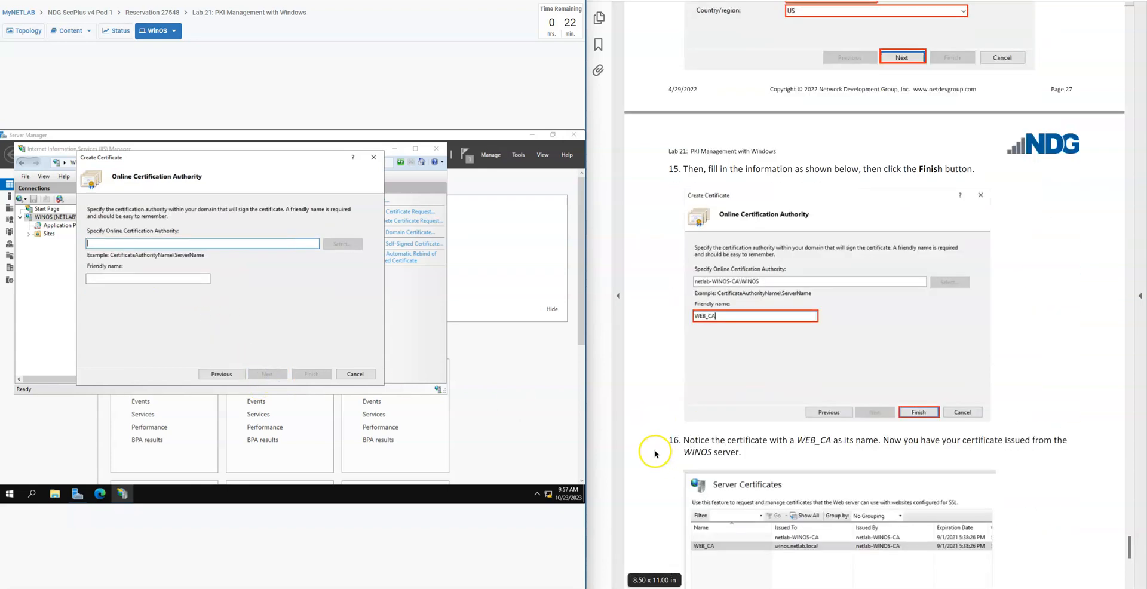
scroll(655, 454, down, 3)
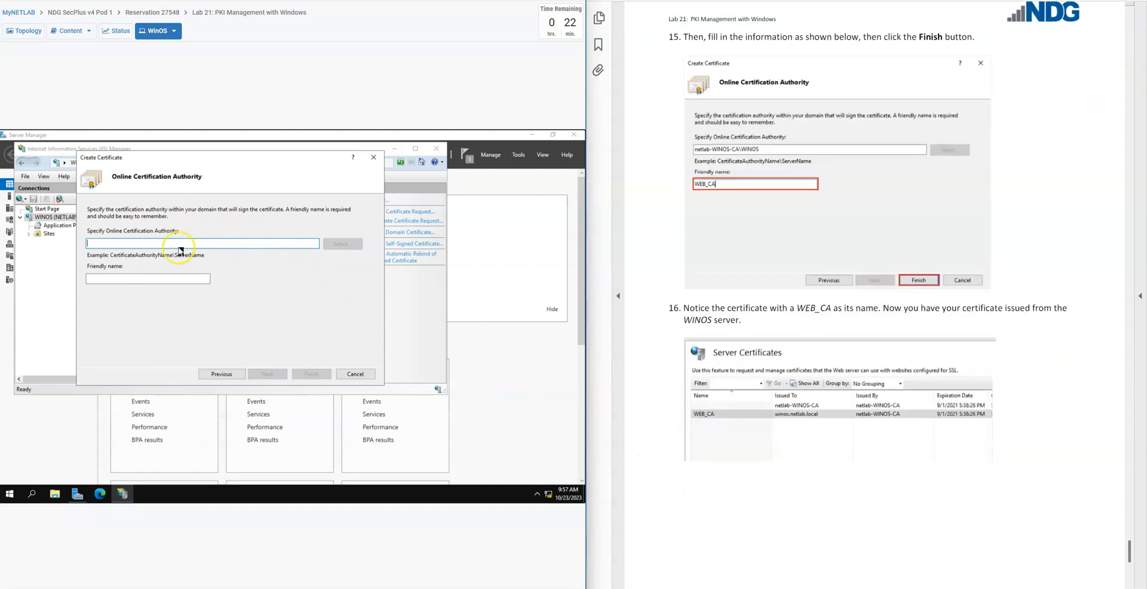
click(139, 244)
text(netlab-WINOS-CA\WINOS)
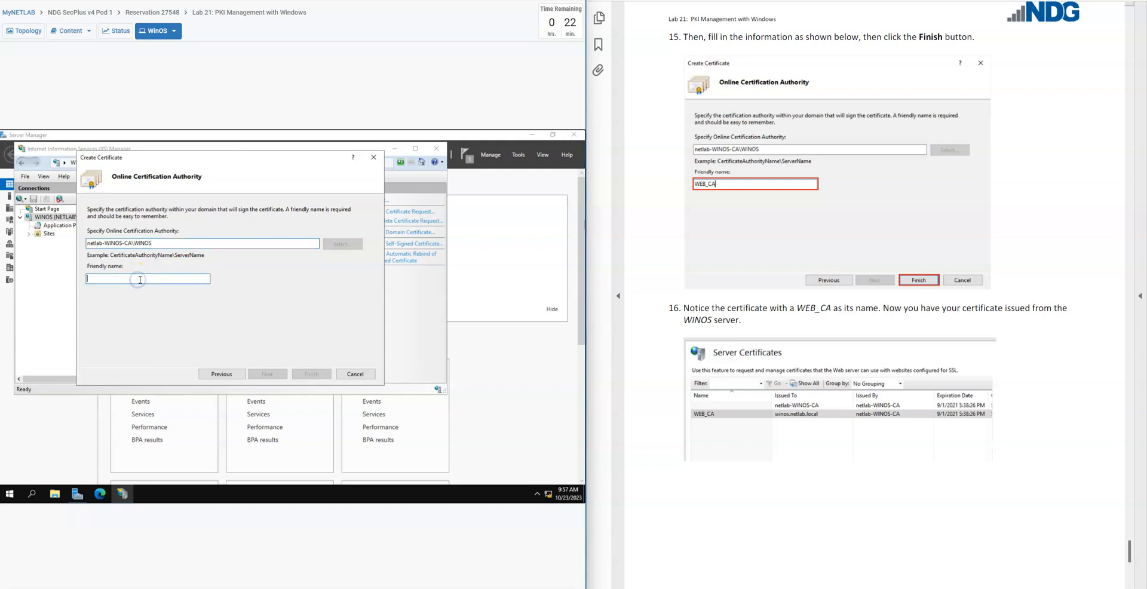
Give the domain certificate the friendly name WEB_CA and finish creating it, checking against lab guide step 16
text(7W)
key(BackSpace)
text(We)
text(EB_CA)
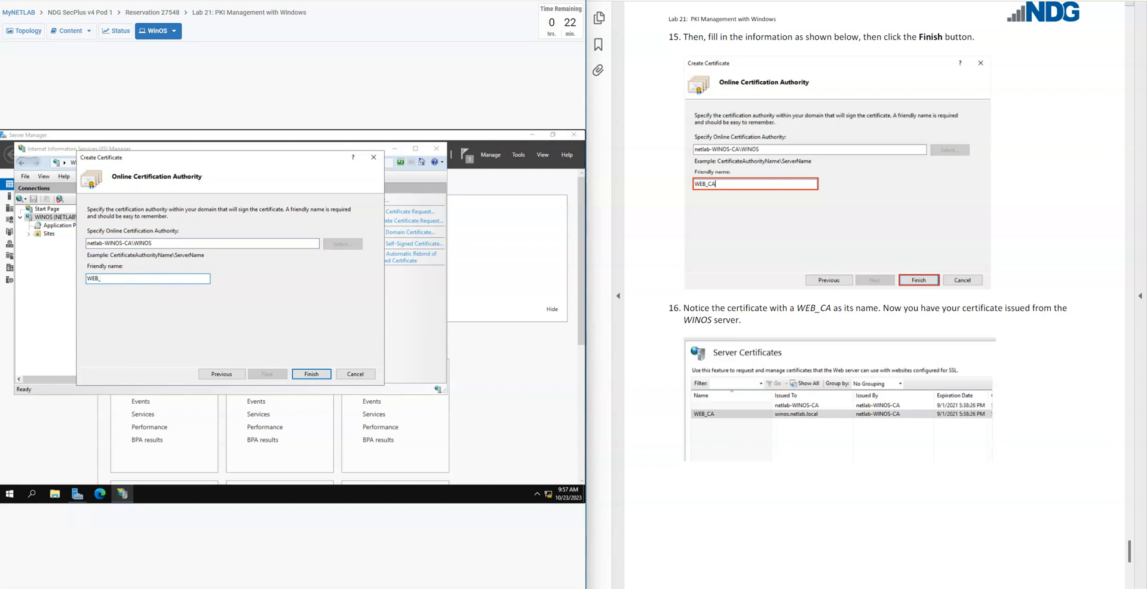
click(318, 376)
click(320, 378)
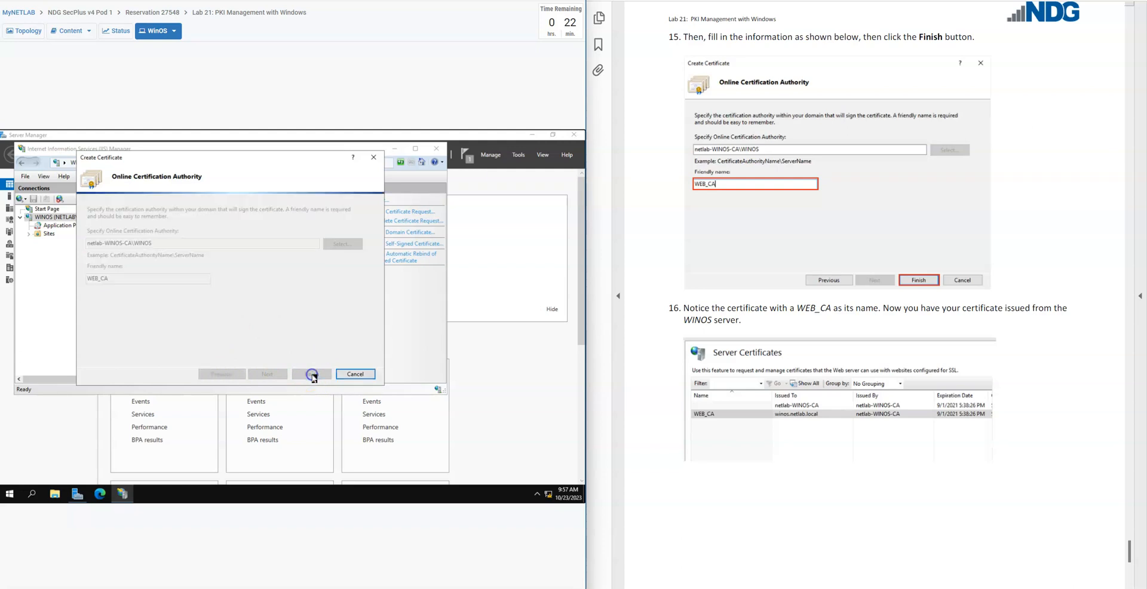
scroll(776, 296, down, 3)
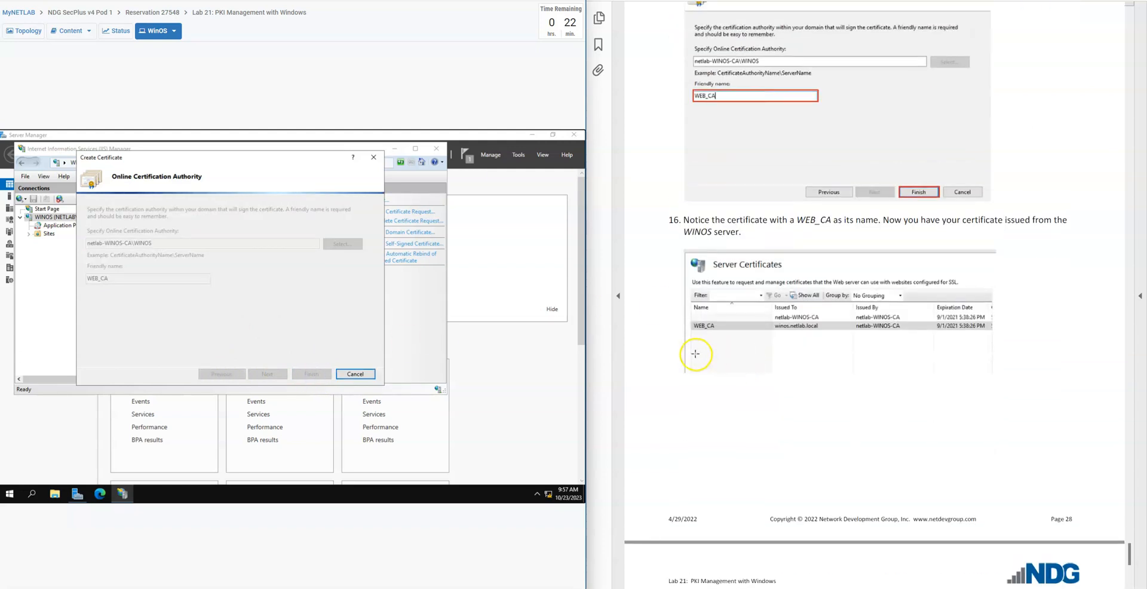
scroll(693, 388, up, 1)
scroll(667, 350, up, 1)
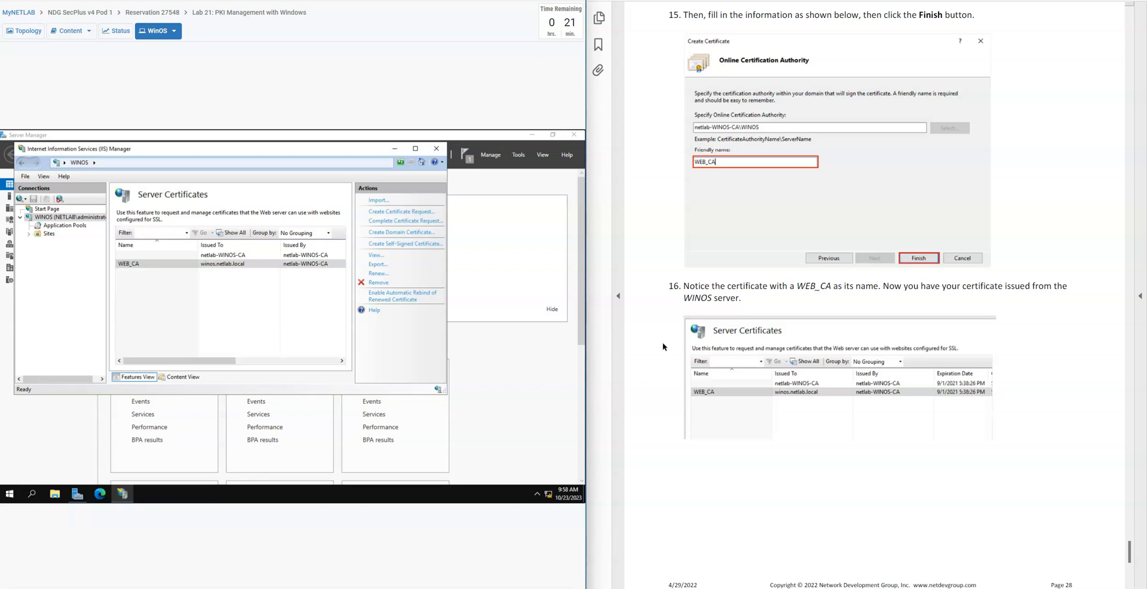
Close IIS Manager and open the Certification Authority console from Server Manager, following lab guide step 17
scroll(657, 344, down, 8)
click(637, 336)
scroll(637, 336, down, 2)
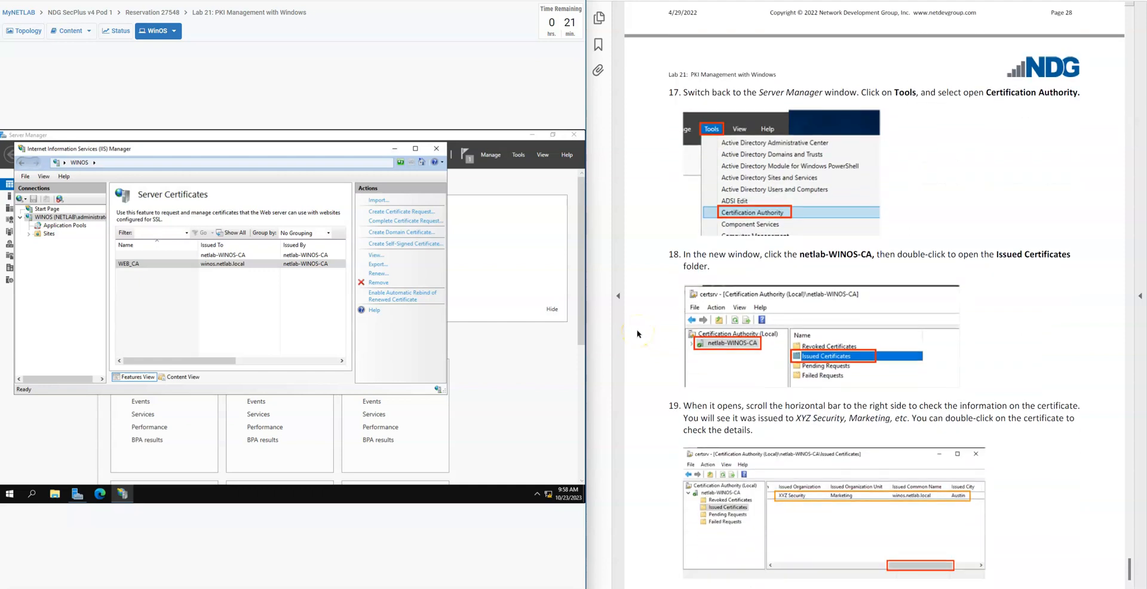
scroll(636, 335, down, 2)
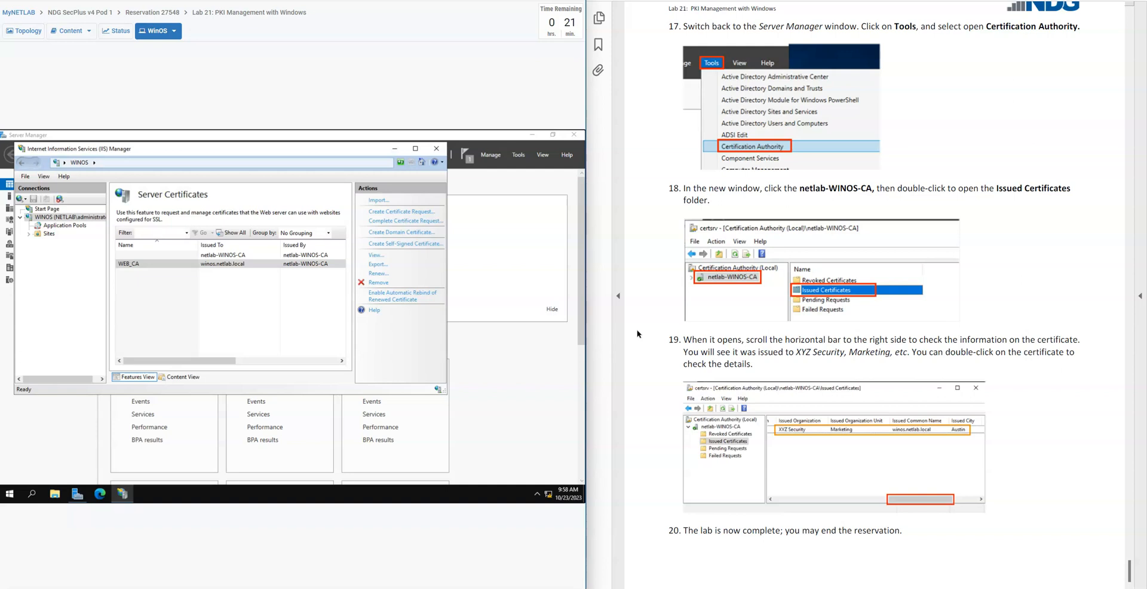
click(436, 149)
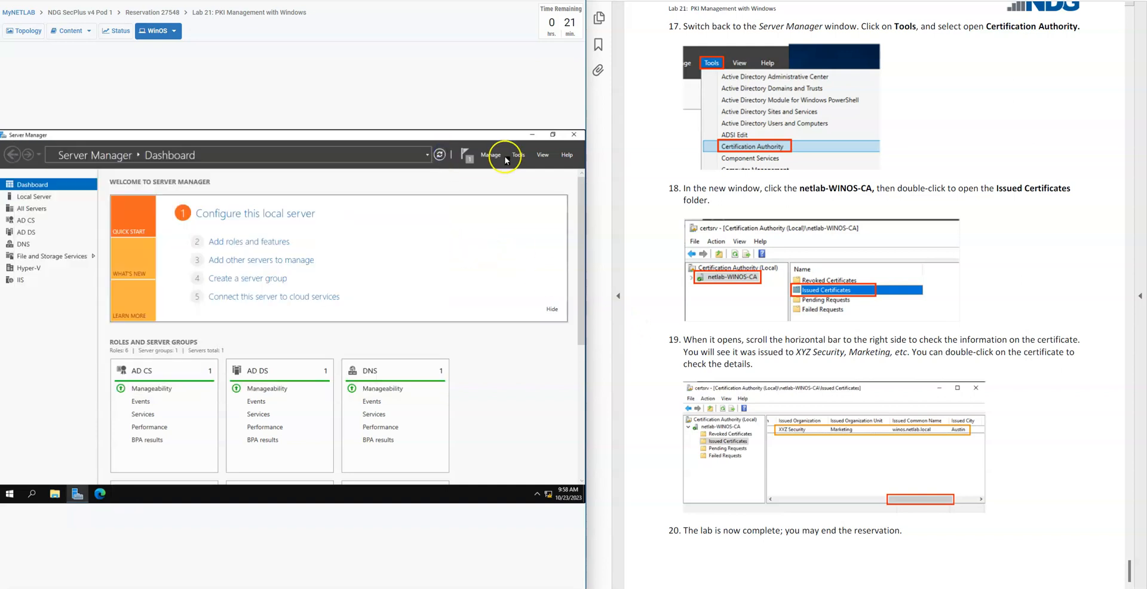
click(519, 156)
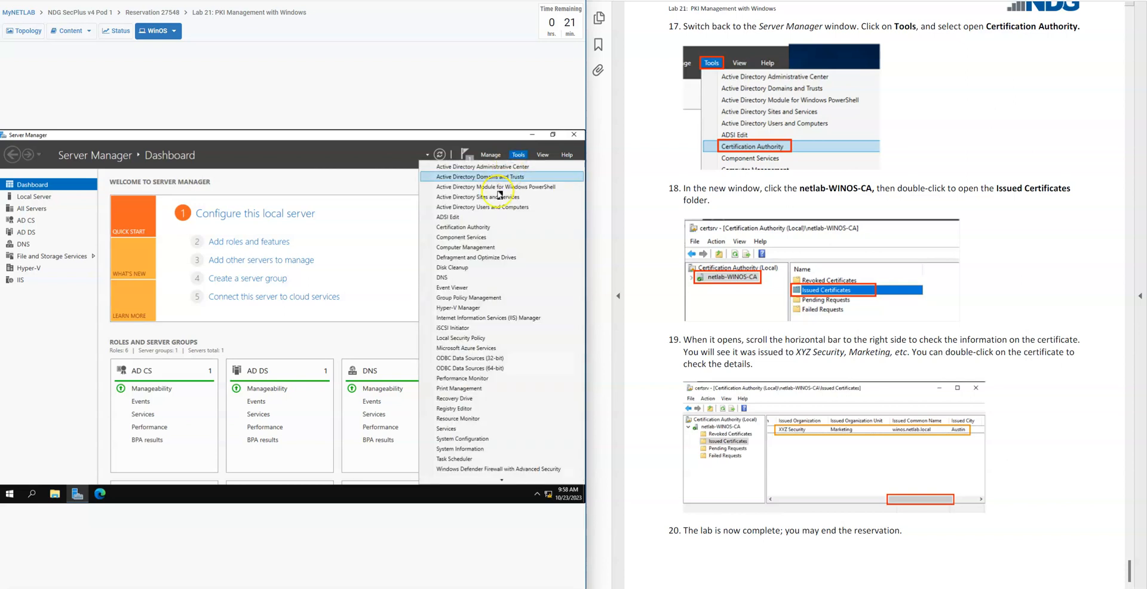
click(474, 229)
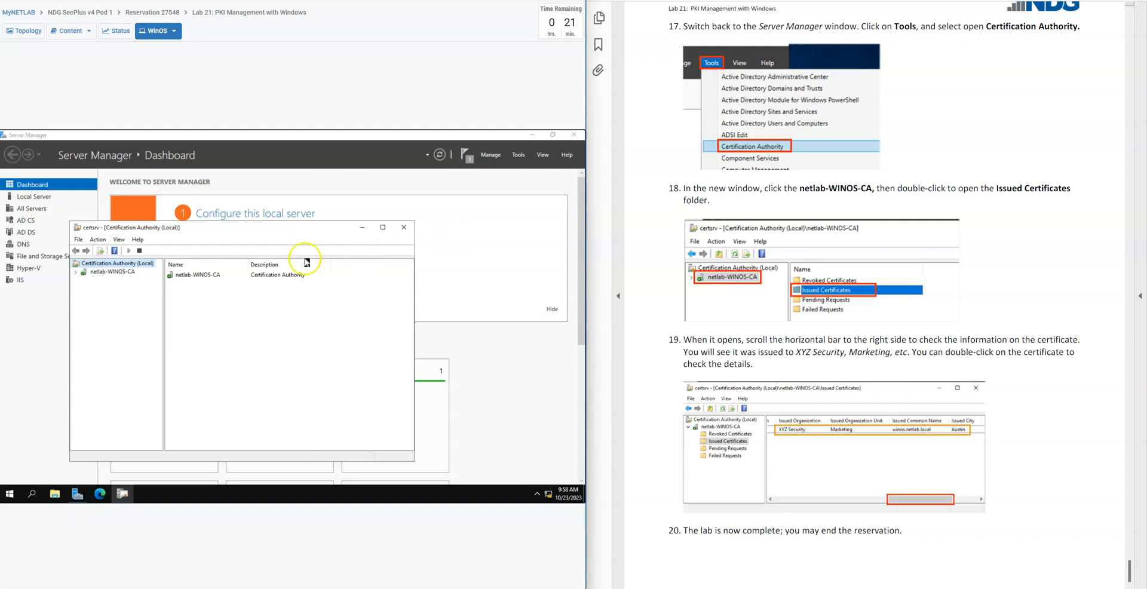
Open netlab-WINOS-CA's Issued Certificates folder and examine the issued certificate's organization, unit, common name, city and state, per lab guide step 19
click(123, 273)
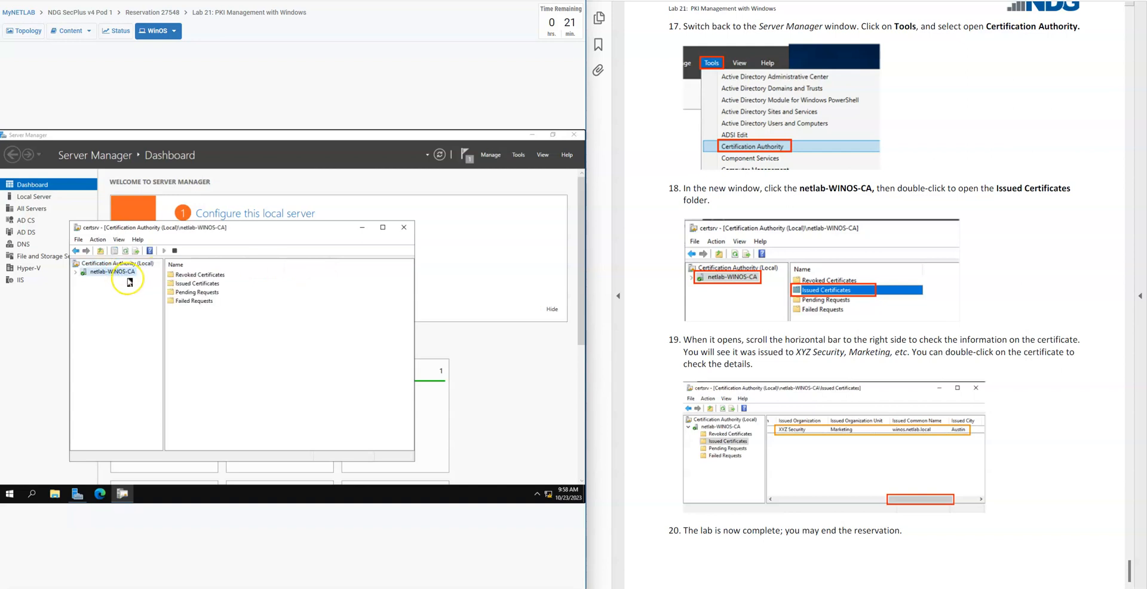
double_click(202, 287)
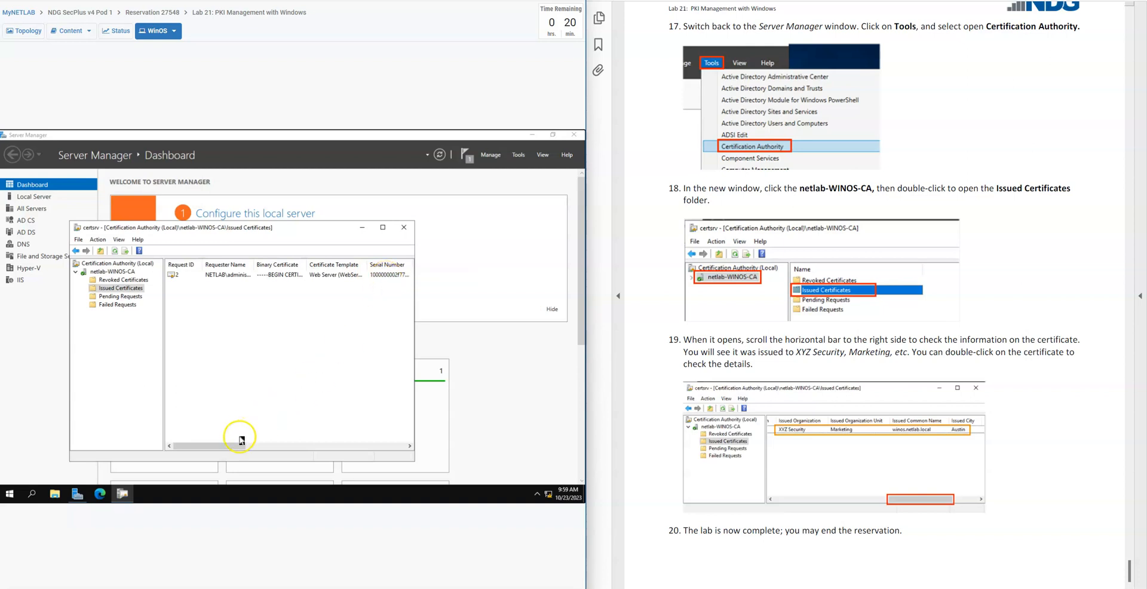
drag(235, 446, 296, 452)
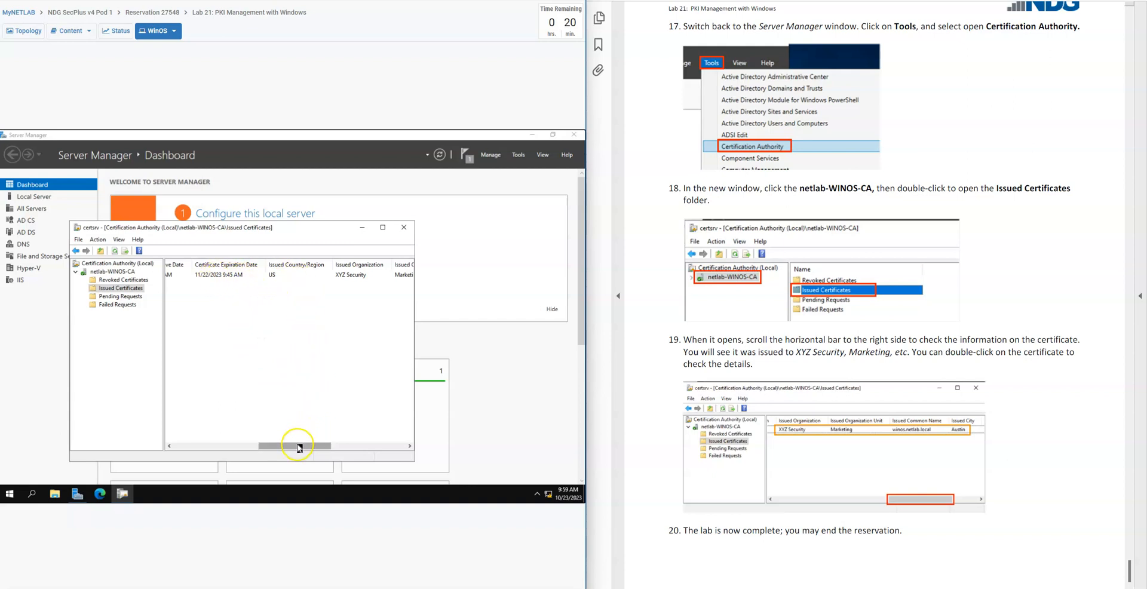
drag(299, 448, 385, 459)
scroll(736, 455, down, 1)
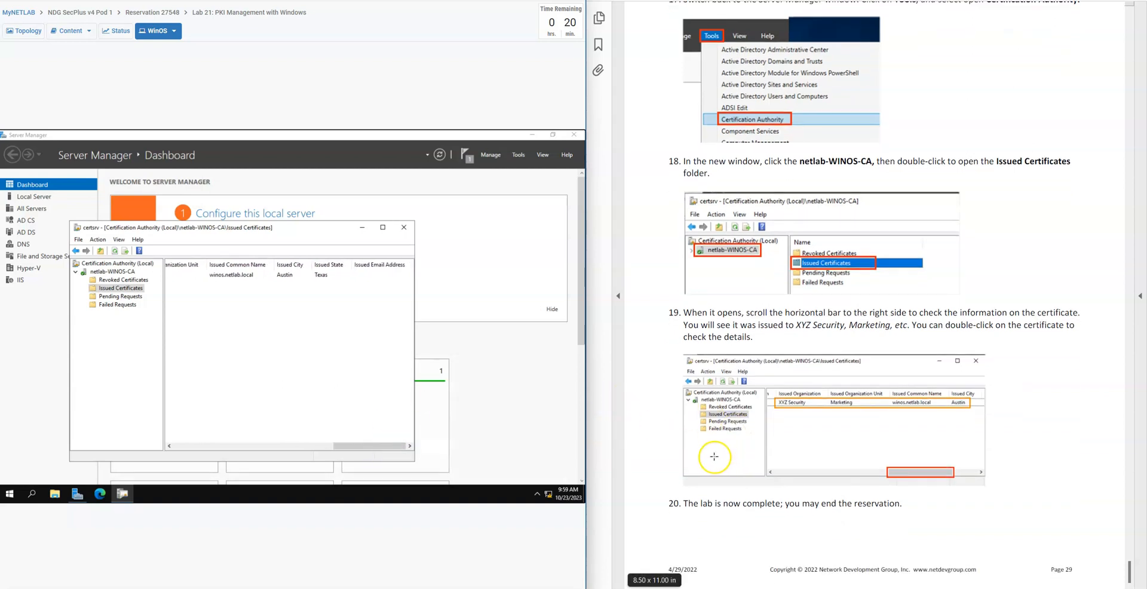